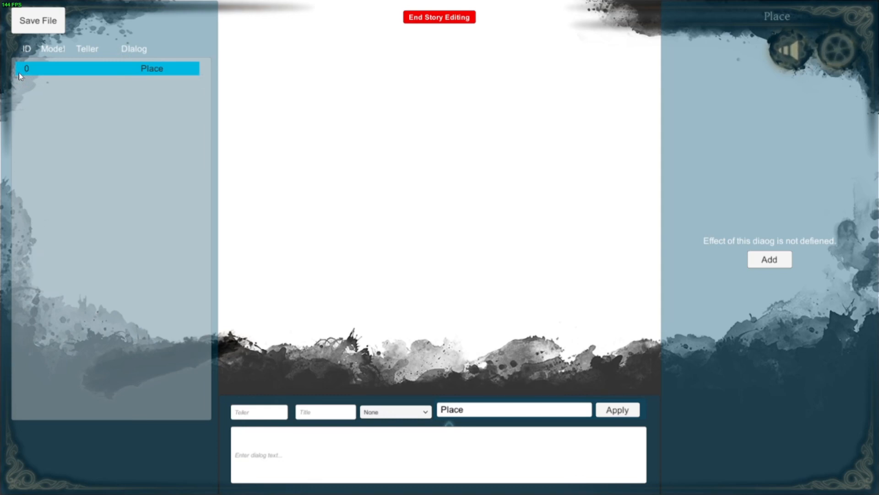
# Try inserting an extra dialog in front of the existing one, and delete it again.
pyautogui.rightClick(19, 74)
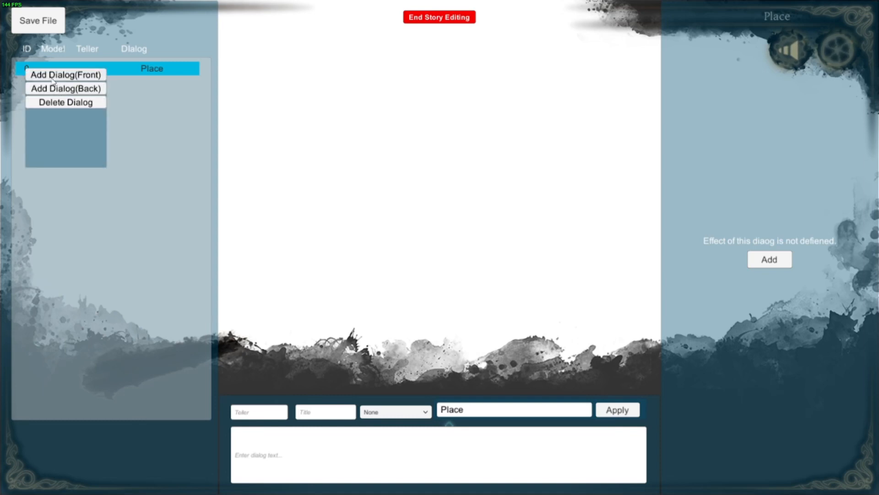
pyautogui.click(46, 76)
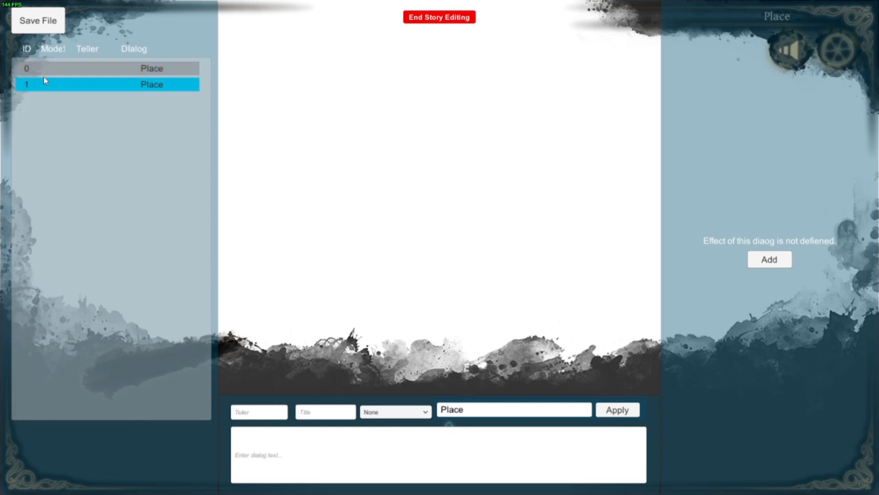
pyautogui.rightClick(46, 82)
pyautogui.click(91, 116)
# Enter "hey" as the text of the only dialog and apply it.
pyautogui.click(385, 448)
pyautogui.write('hey')
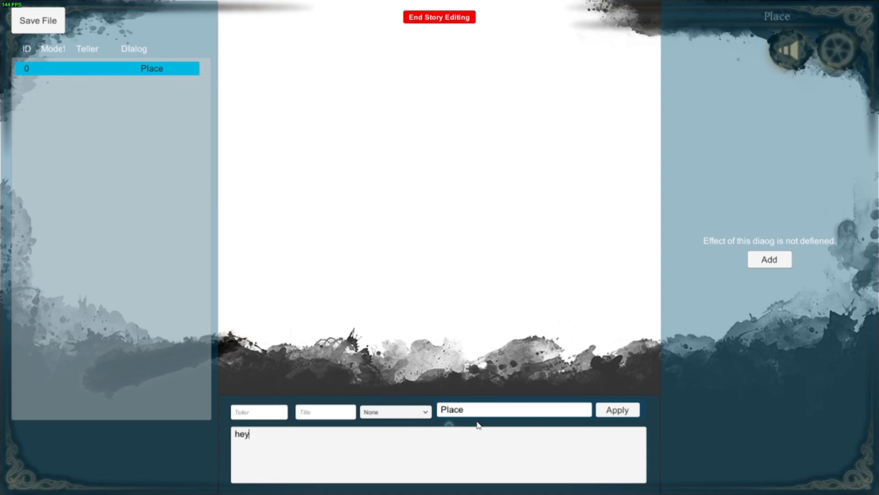
pyautogui.click(635, 411)
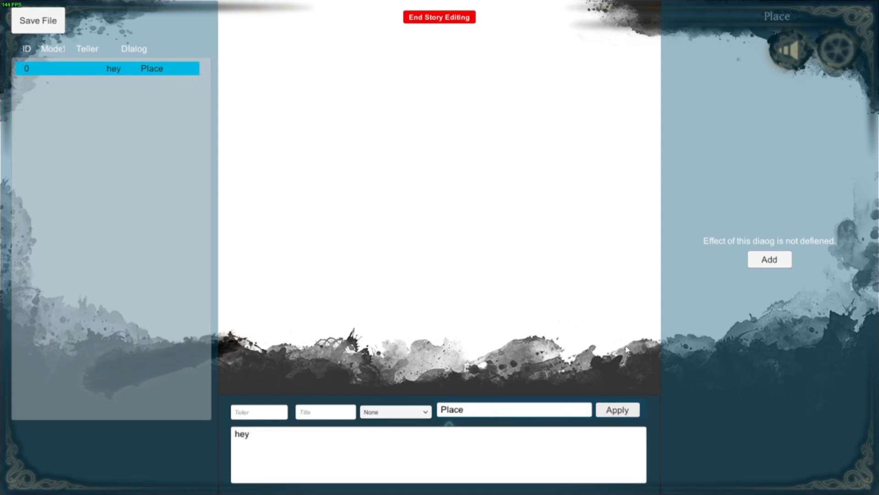
# Look over the teller, title and model settings of the dialog, and apply "garden" as its place name.
pyautogui.click(240, 414)
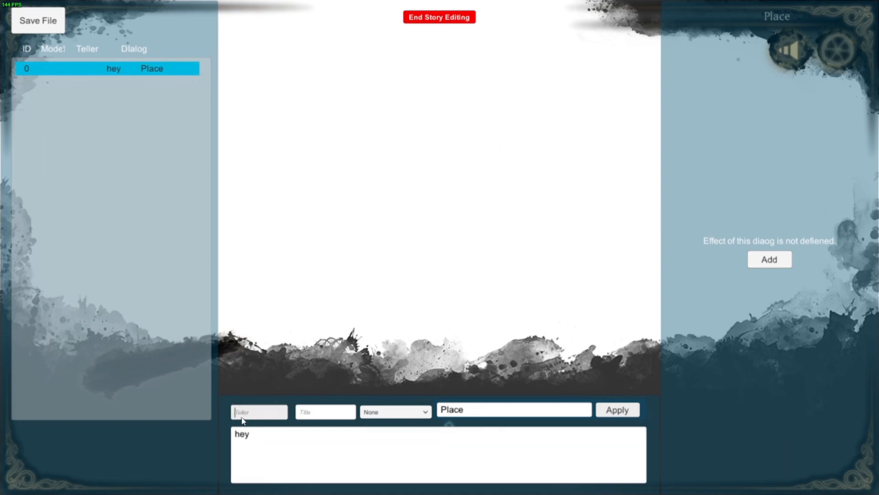
pyautogui.click(316, 411)
pyautogui.click(379, 413)
pyautogui.click(381, 414)
pyautogui.click(483, 415)
pyautogui.write('garden')
pyautogui.click(630, 409)
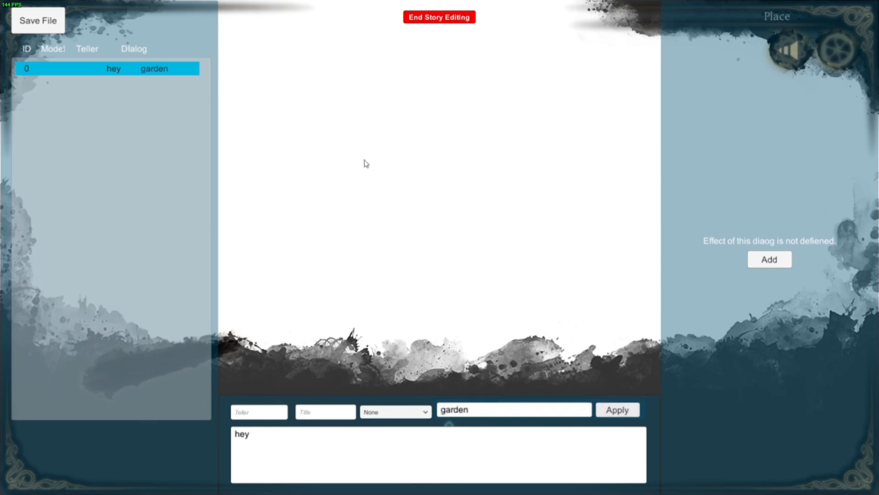
# Add a dialog behind the "hey" dialog and apply "yes" as its text.
pyautogui.rightClick(66, 75)
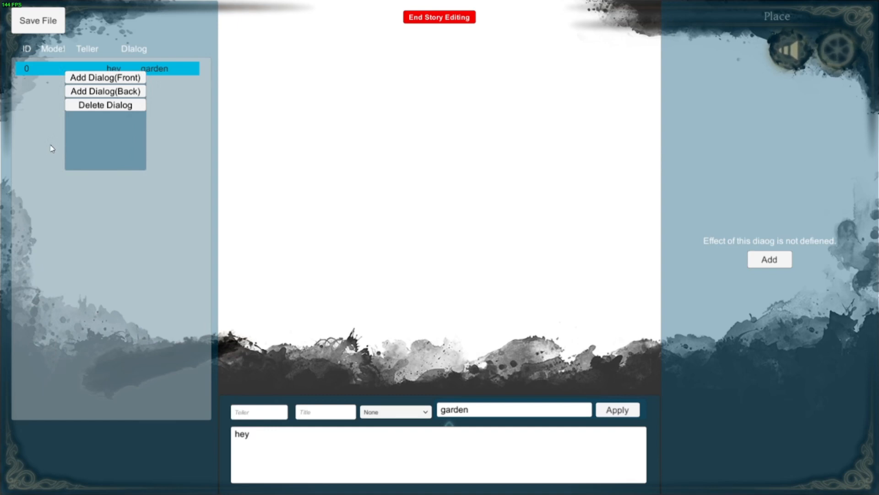
pyautogui.click(85, 93)
pyautogui.click(296, 467)
pyautogui.write('yes')
pyautogui.click(626, 410)
# Insert a blank dialog in front of the "yes" dialog.
pyautogui.rightClick(71, 86)
pyautogui.click(90, 93)
pyautogui.click(73, 89)
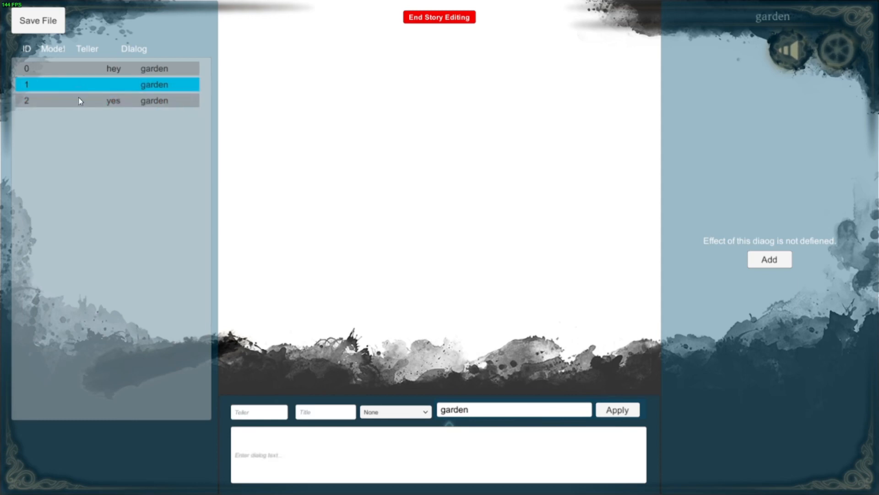
# Compare the entries in the dialog list and delete the blank one between "hey" and "yes".
pyautogui.click(47, 74)
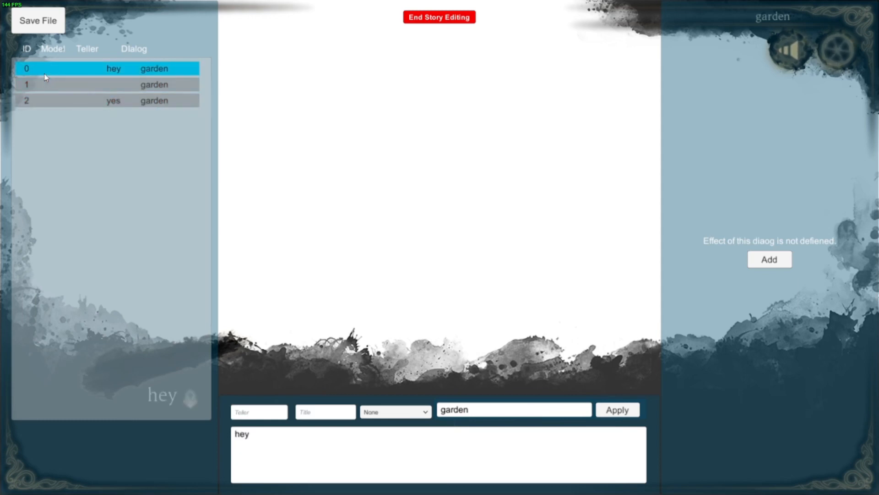
pyautogui.click(66, 101)
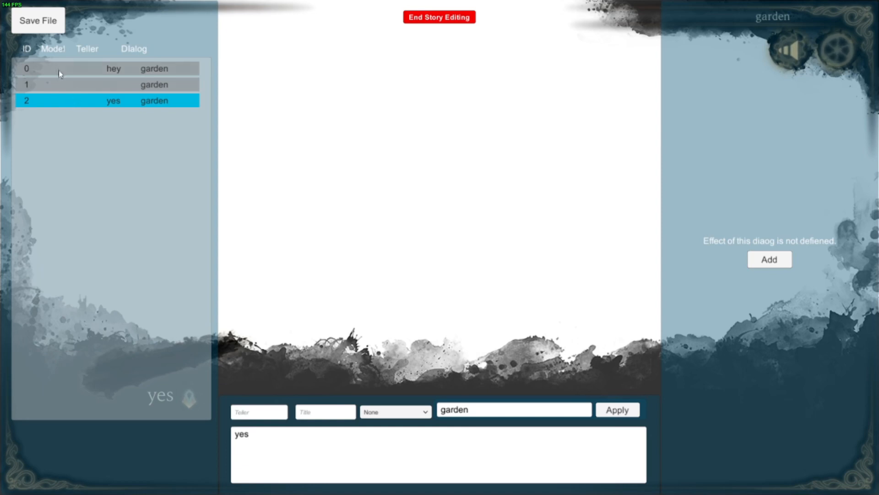
pyautogui.click(51, 89)
pyautogui.click(50, 101)
pyautogui.click(51, 89)
pyautogui.rightClick(51, 88)
pyautogui.click(80, 123)
# Add two blank dialogs between the "hey" and "yes" dialogs.
pyautogui.rightClick(71, 86)
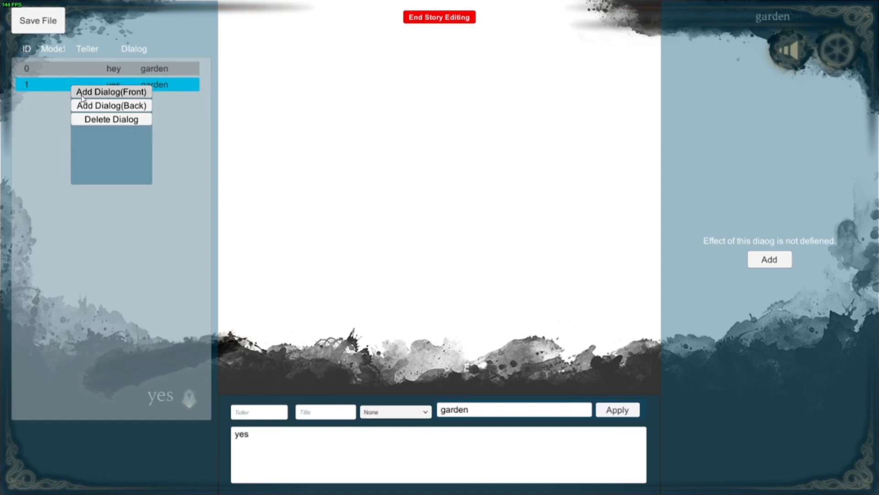
pyautogui.click(80, 94)
pyautogui.click(81, 84)
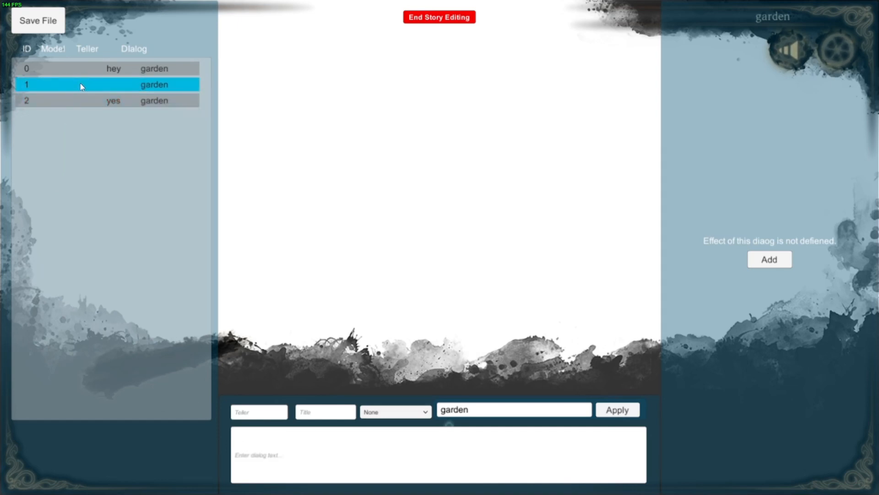
pyautogui.rightClick(85, 93)
pyautogui.click(105, 111)
pyautogui.click(86, 101)
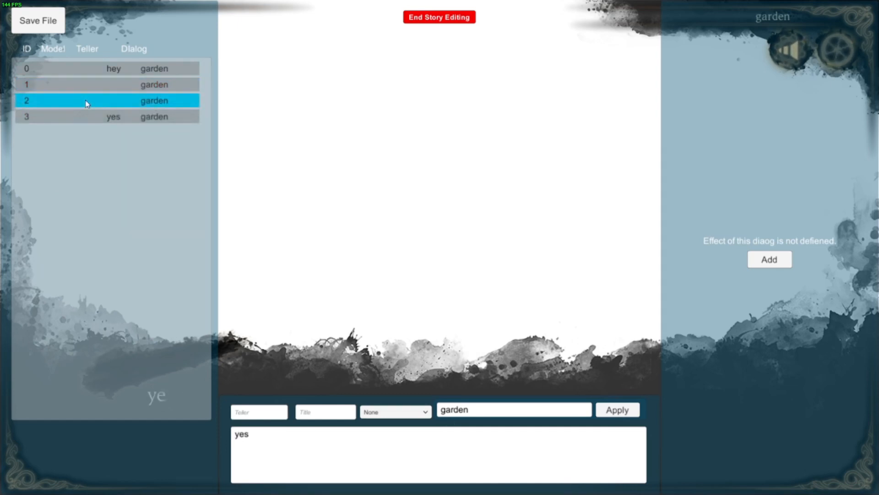
# Delete both blank dialogs, keeping only the "hey" and "yes" entries.
pyautogui.rightClick(128, 100)
pyautogui.click(155, 135)
pyautogui.click(102, 84)
pyautogui.rightClick(102, 84)
pyautogui.click(132, 120)
# Preview the "hey" and "yes" dialogs and save the story file.
pyautogui.click(76, 71)
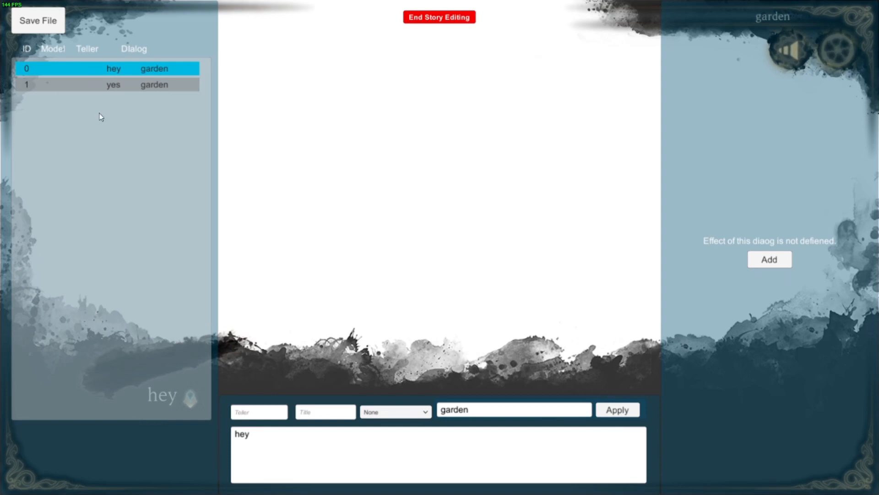
pyautogui.click(36, 83)
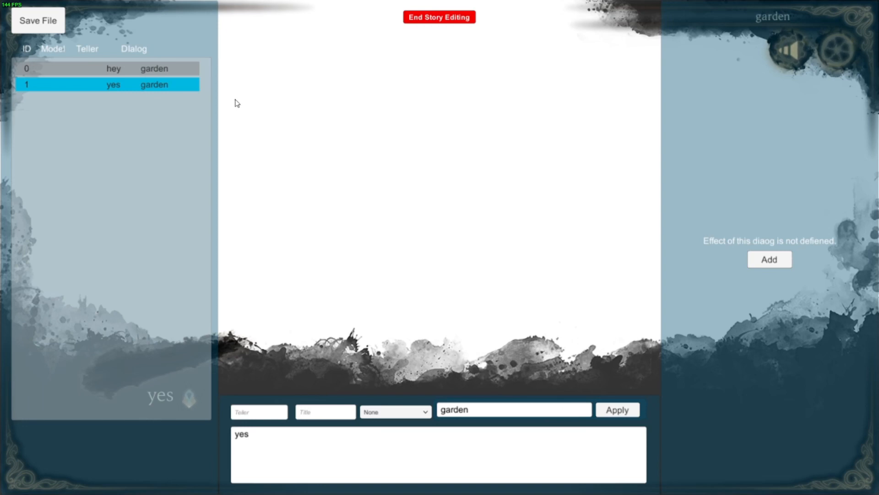
pyautogui.click(31, 31)
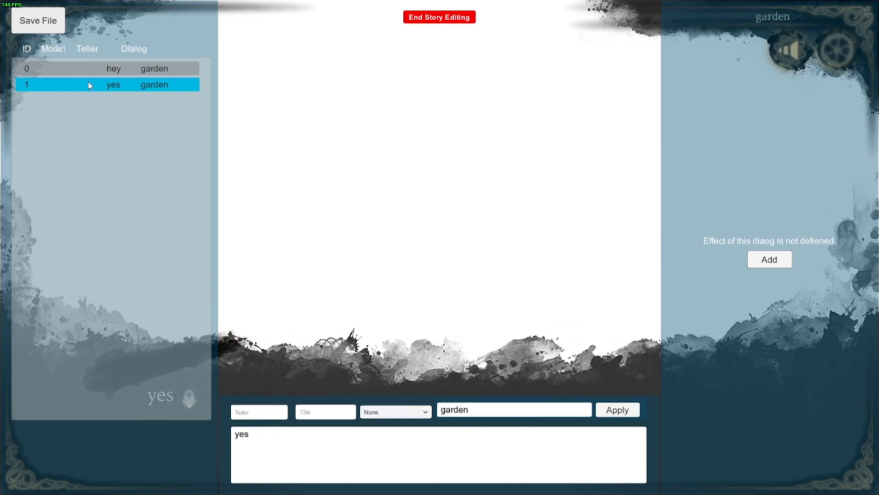
# Try replacing the first dialog's text "hey" with "Angela".
pyautogui.click(92, 69)
pyautogui.click(282, 450)
pyautogui.click(283, 450)
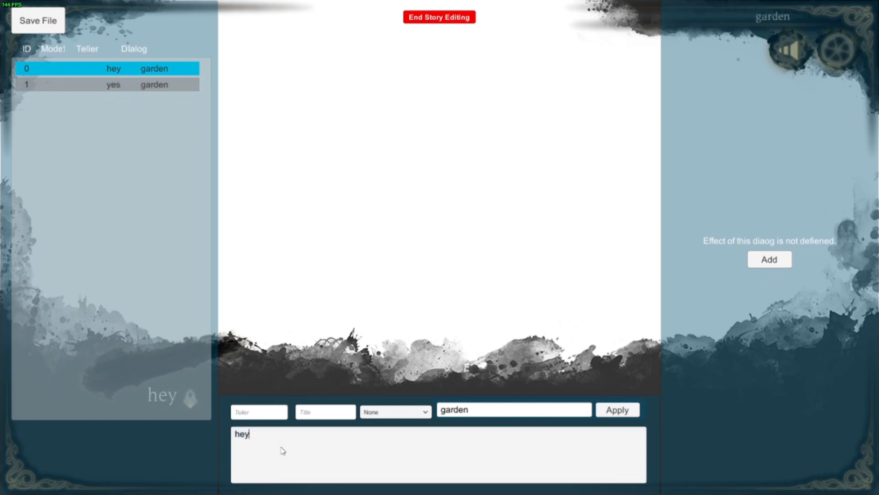
pyautogui.press('BackSpace')
pyautogui.press('BackSpace')
pyautogui.press('BackSpace')
pyautogui.write('Angell')
pyautogui.press('BackSpace')
pyautogui.press('BackSpace')
pyautogui.write('la')
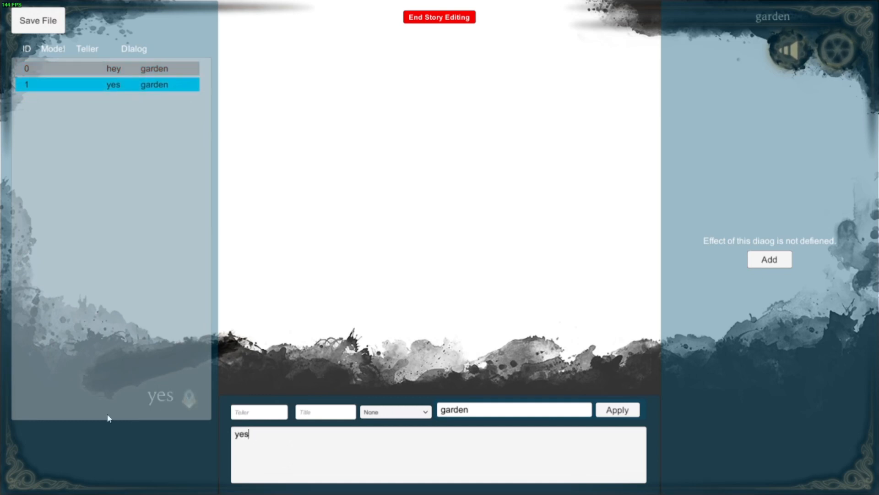
# Clear the text of the first dialog and delete the "yes" dialog.
pyautogui.click(175, 66)
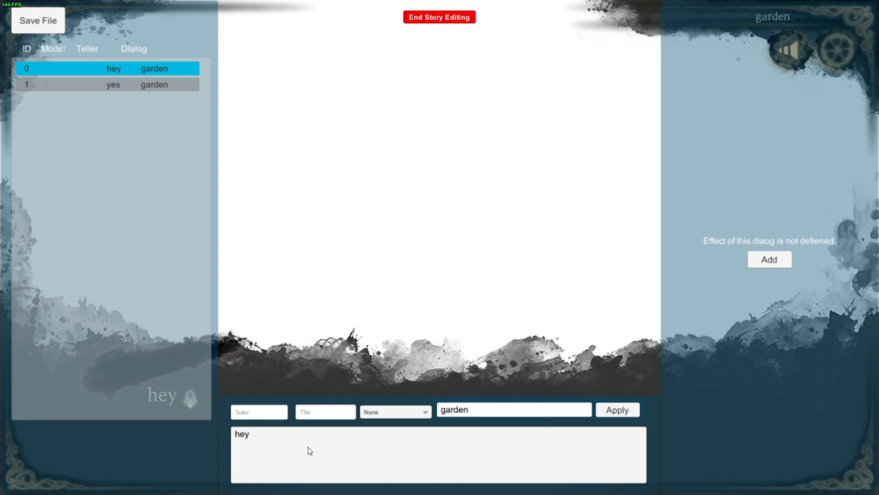
pyautogui.click(75, 90)
pyautogui.rightClick(64, 83)
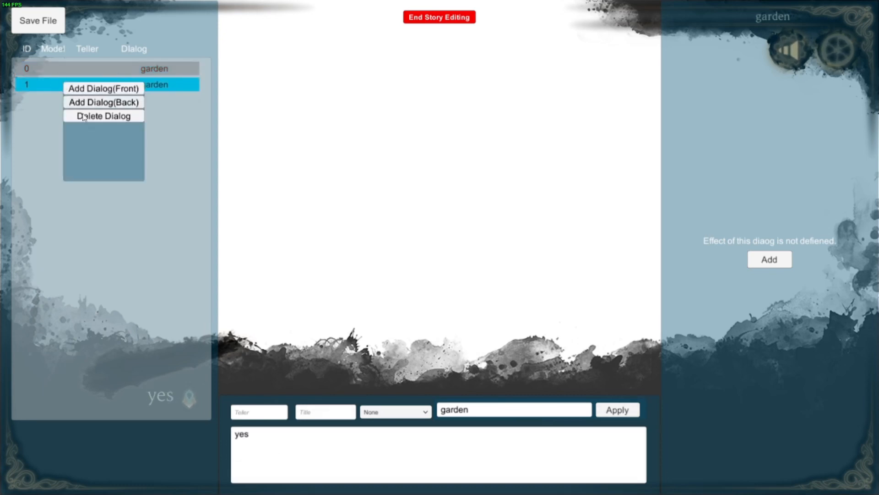
pyautogui.click(83, 115)
# Set the remaining dialog's teller to "Roland", apply it and view the scene without the editor overlay.
pyautogui.click(273, 412)
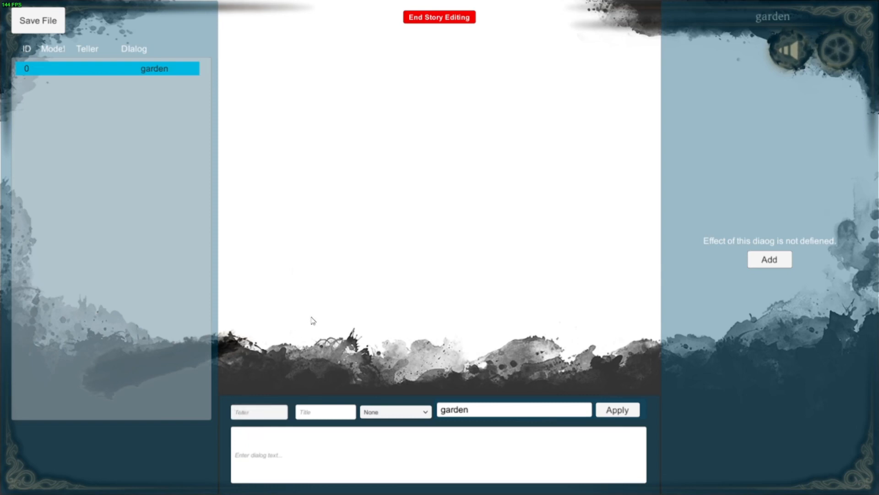
pyautogui.press('Escape')
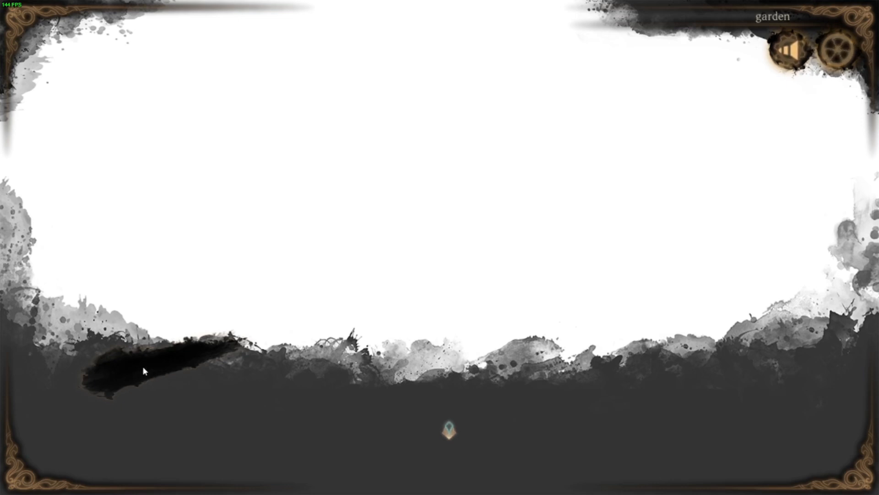
pyautogui.press('F1')
pyautogui.click(242, 412)
pyautogui.write('Roland')
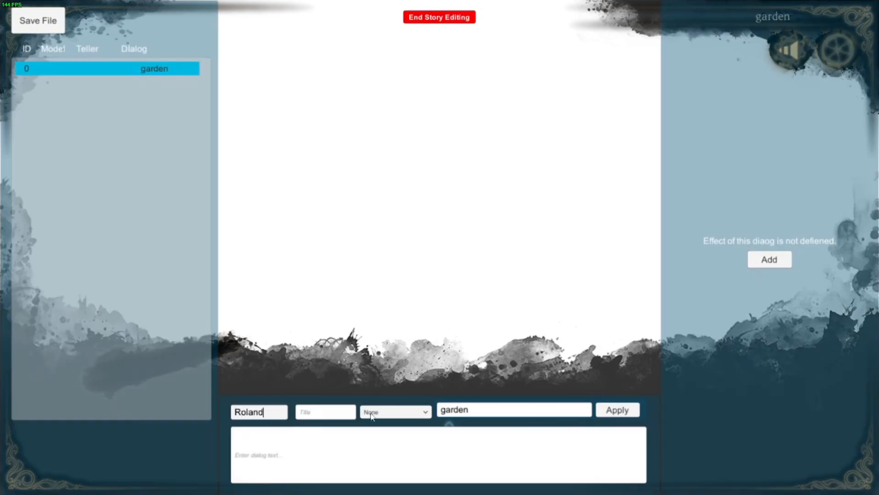
pyautogui.click(602, 412)
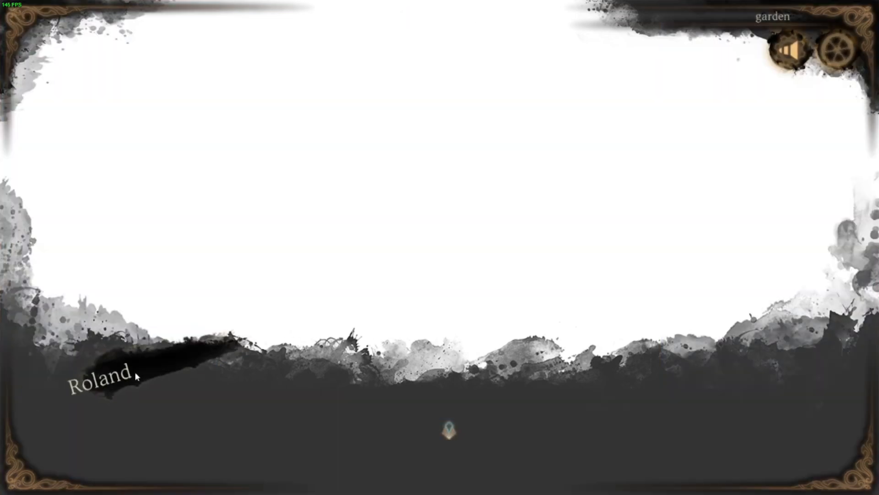
pyautogui.press('Tab')
# Try the title "angela simp" with the text "Hi mommy", and replace them with title "b" and text "a".
pyautogui.click(336, 418)
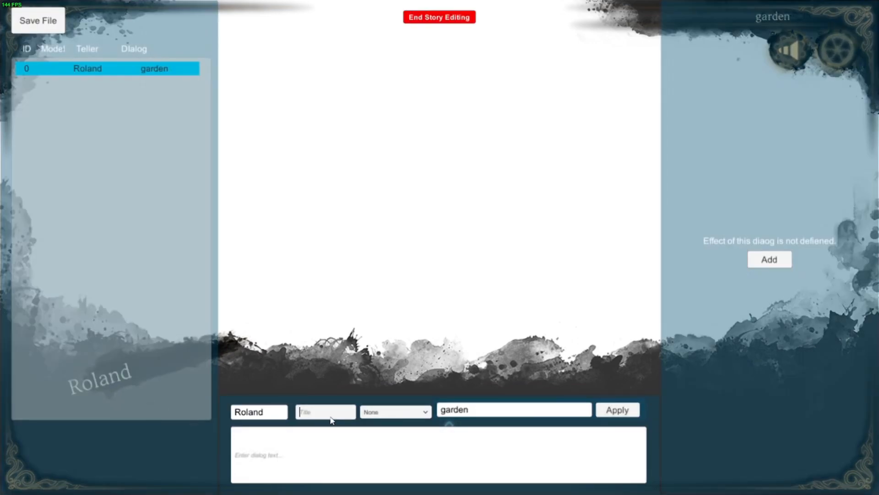
pyautogui.write('angela simp')
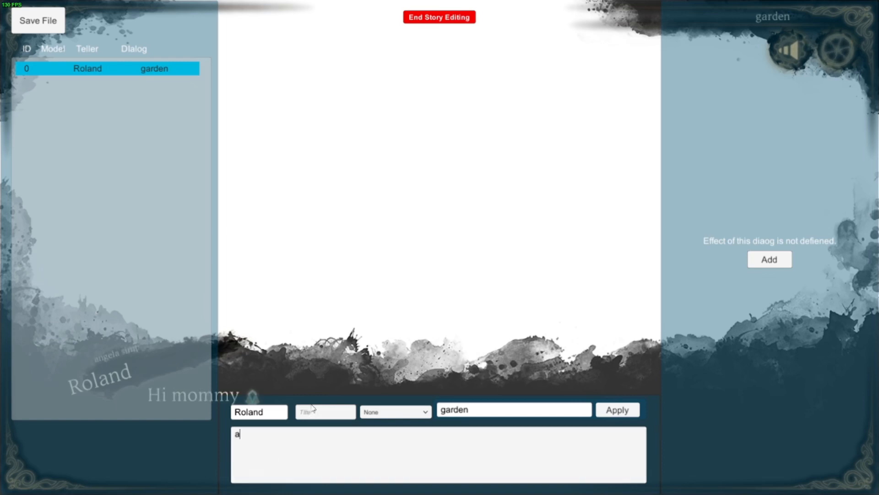
pyautogui.click(311, 407)
pyautogui.write('b')
# Switch the dialog's character model to 1_미리스 and back to None.
pyautogui.click(387, 411)
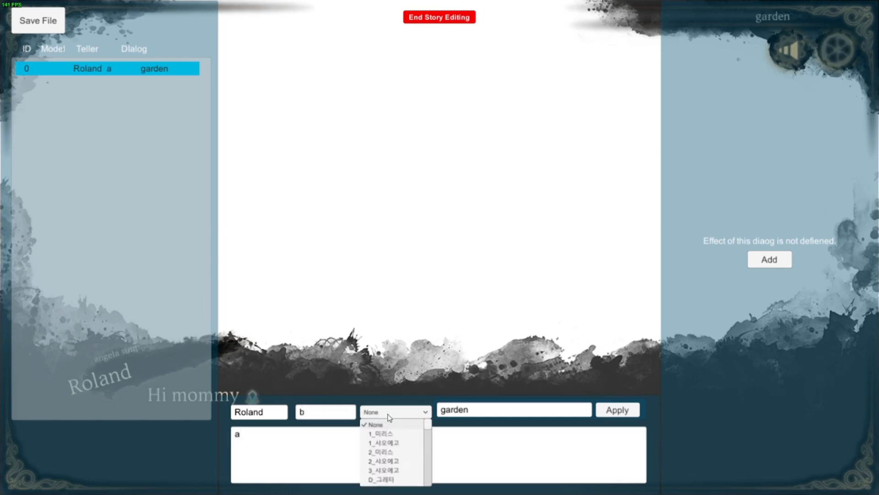
pyautogui.click(398, 436)
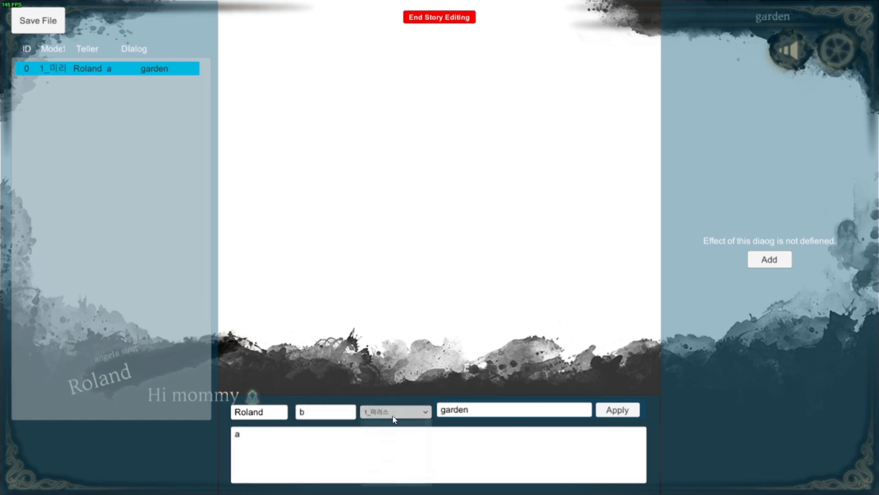
pyautogui.click(395, 415)
pyautogui.click(394, 425)
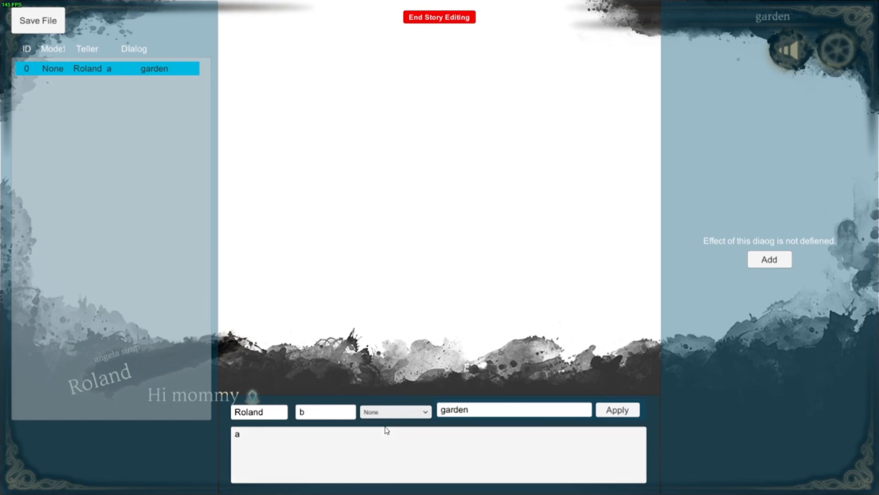
# Rename the dialog's place to "Garden" and apply the changes.
pyautogui.click(481, 412)
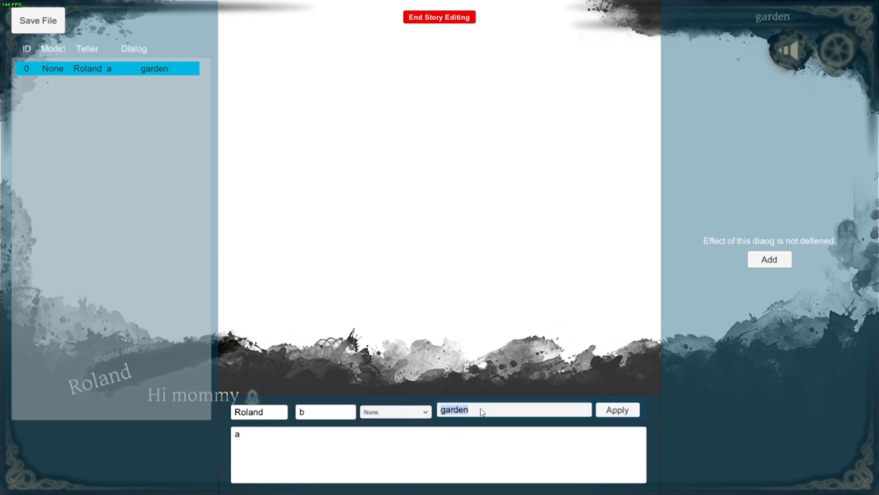
pyautogui.press('BackSpace')
pyautogui.write('Garden')
pyautogui.click(604, 415)
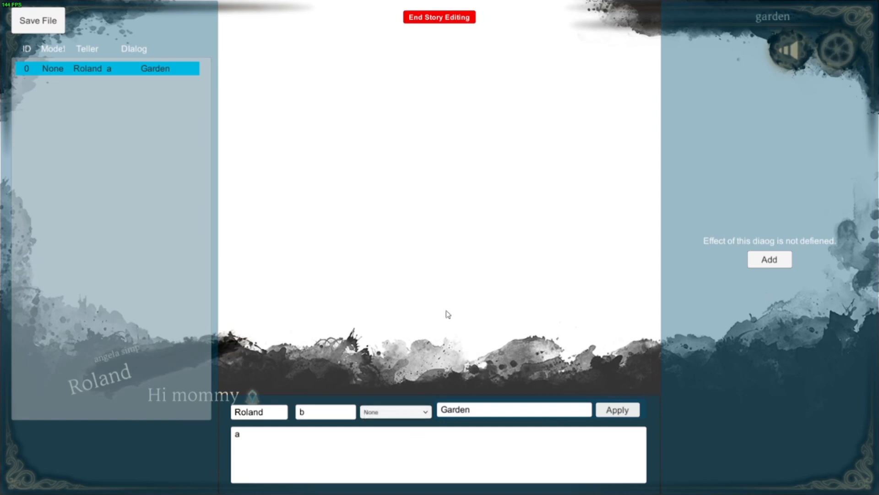
# Reload the Roland dialog and insert a blank dialog in front of it.
pyautogui.click(152, 69)
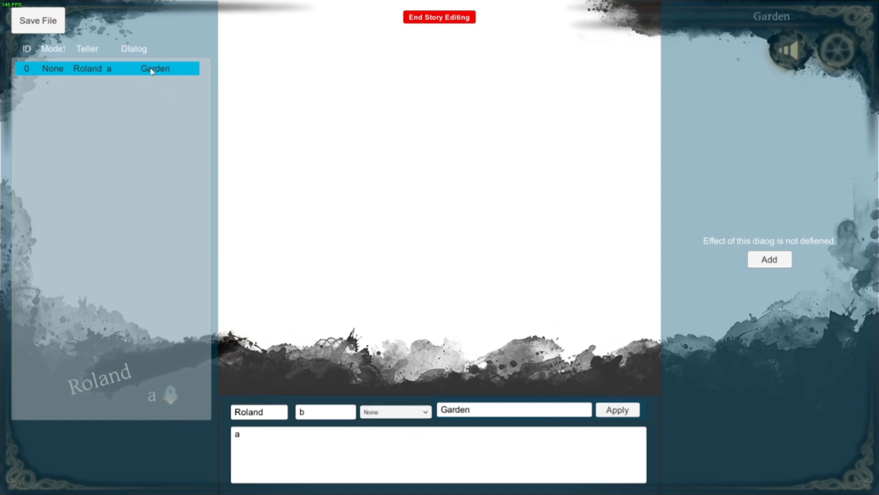
pyautogui.rightClick(152, 71)
pyautogui.click(170, 75)
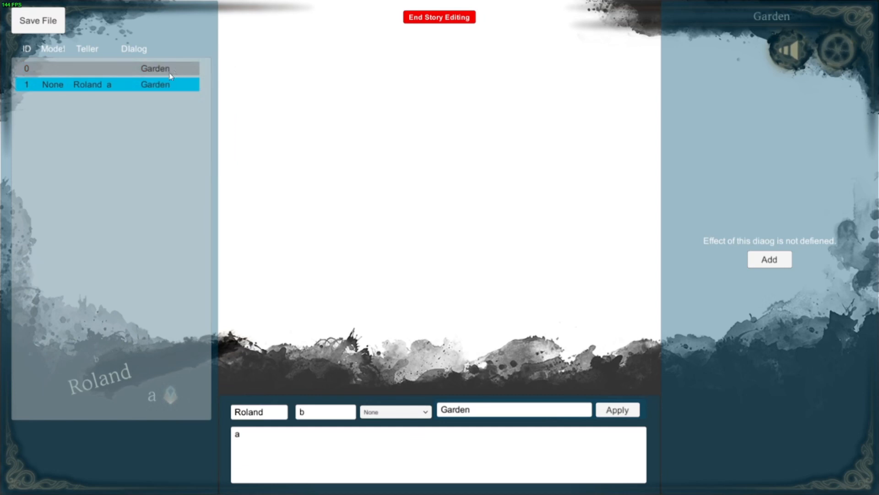
# Arrange the list so the blank dialog follows the Roland dialog, and select the Roland dialog.
pyautogui.rightClick(133, 73)
pyautogui.click(146, 95)
pyautogui.click(123, 85)
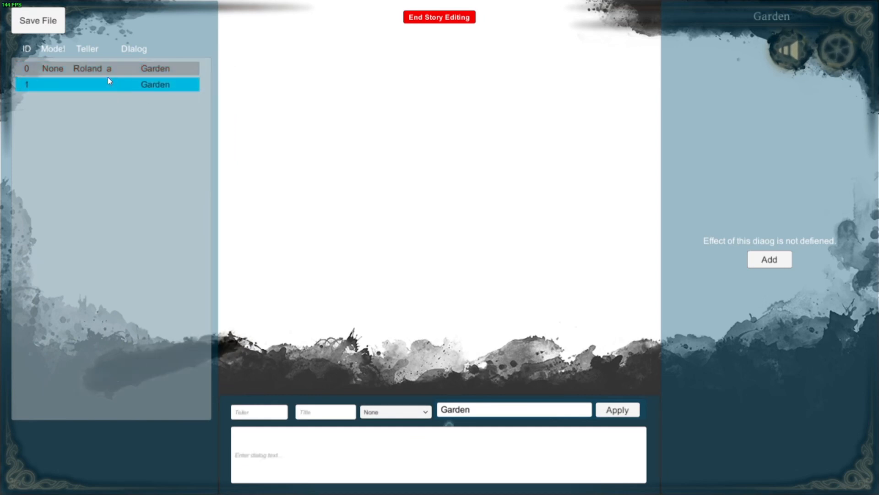
pyautogui.click(118, 66)
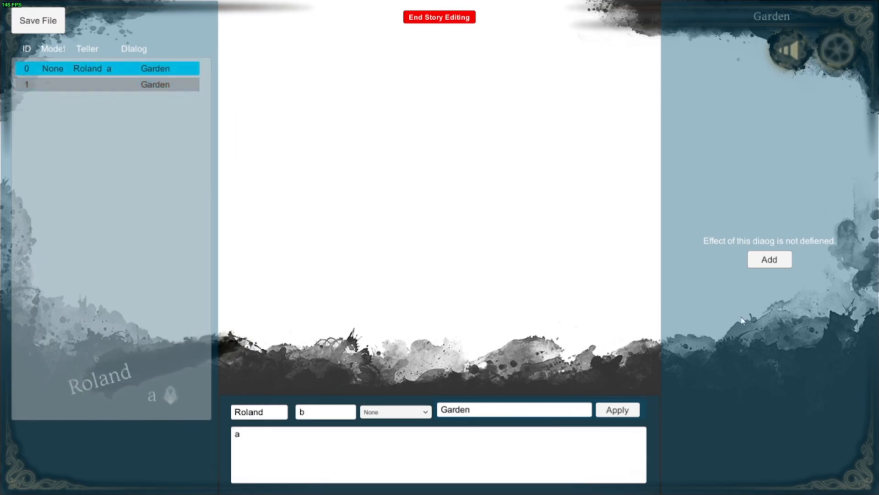
# Add an effect to the Roland dialog and look through its BGM and background image options.
pyautogui.click(770, 260)
pyautogui.click(690, 35)
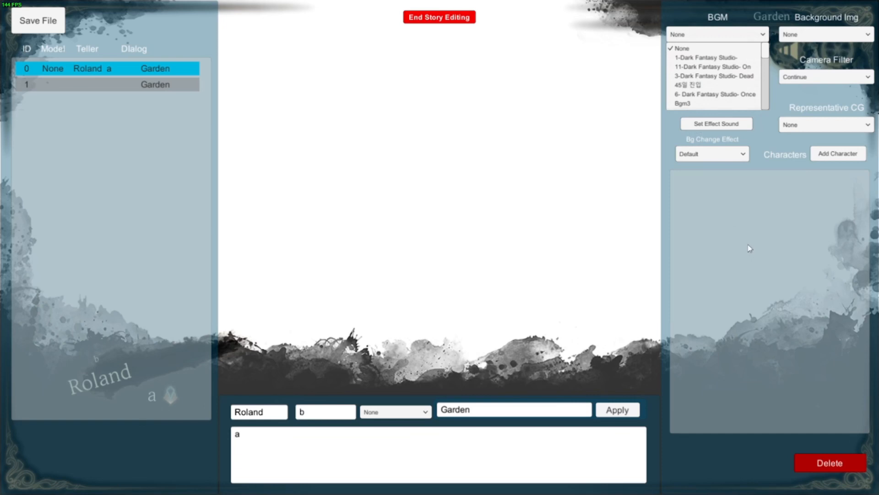
pyautogui.click(824, 34)
pyautogui.click(825, 35)
pyautogui.scroll(-10, 813, 84)
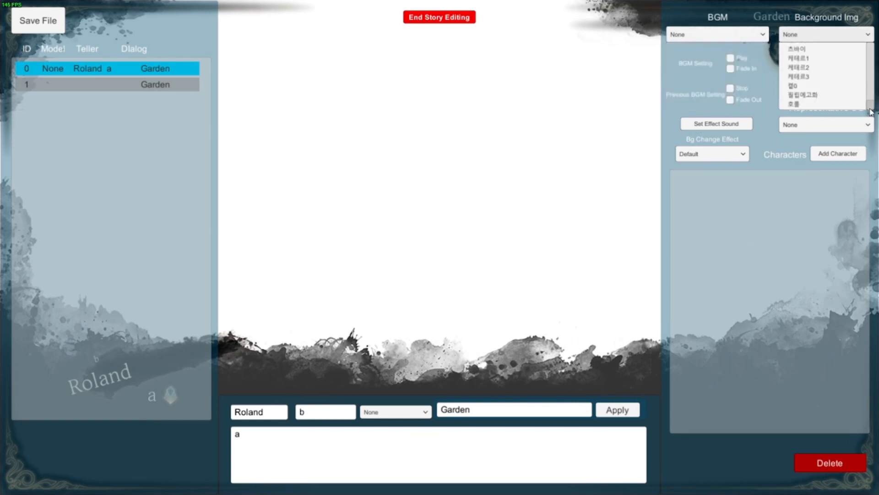
pyautogui.scroll(3, 845, 105)
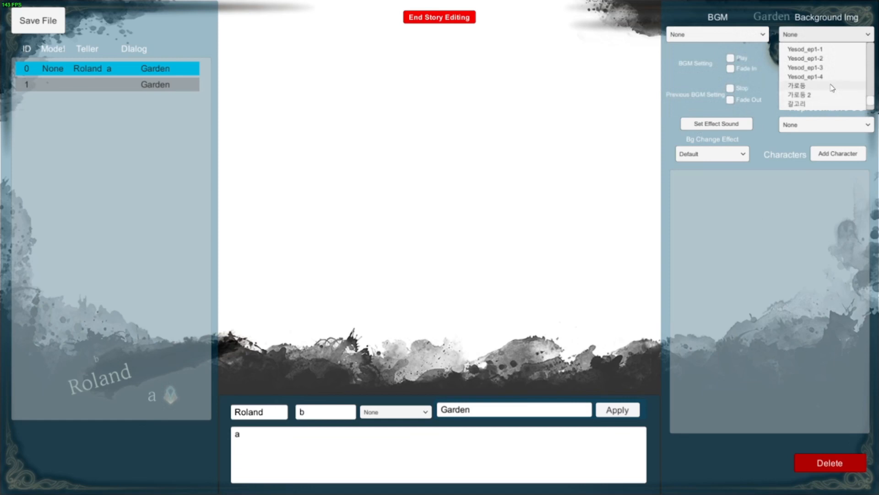
pyautogui.scroll(-1, 824, 92)
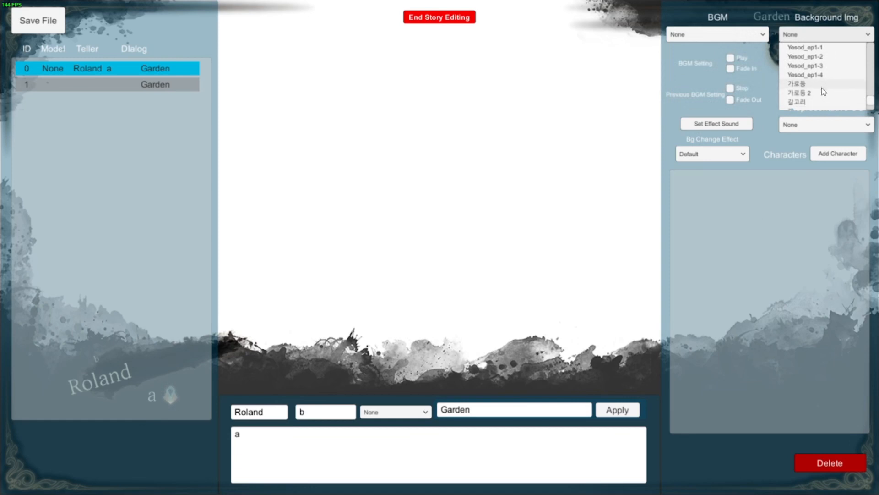
pyautogui.scroll(-1, 825, 92)
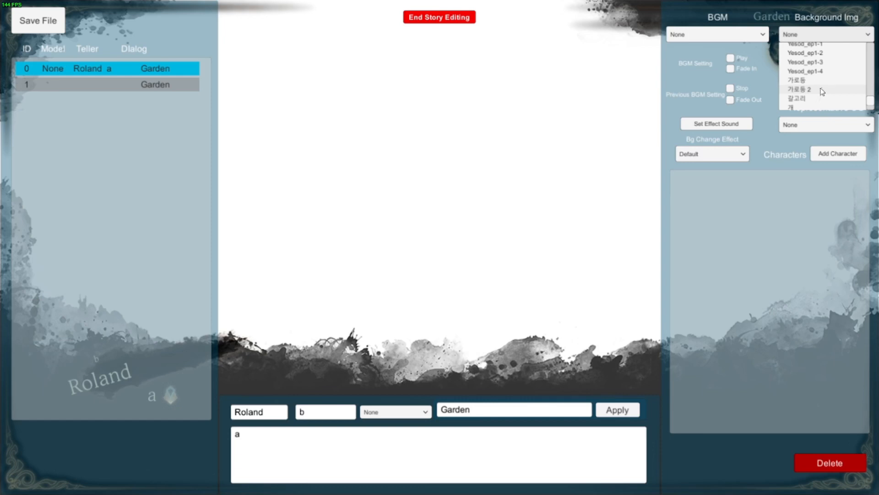
pyautogui.scroll(-2, 812, 86)
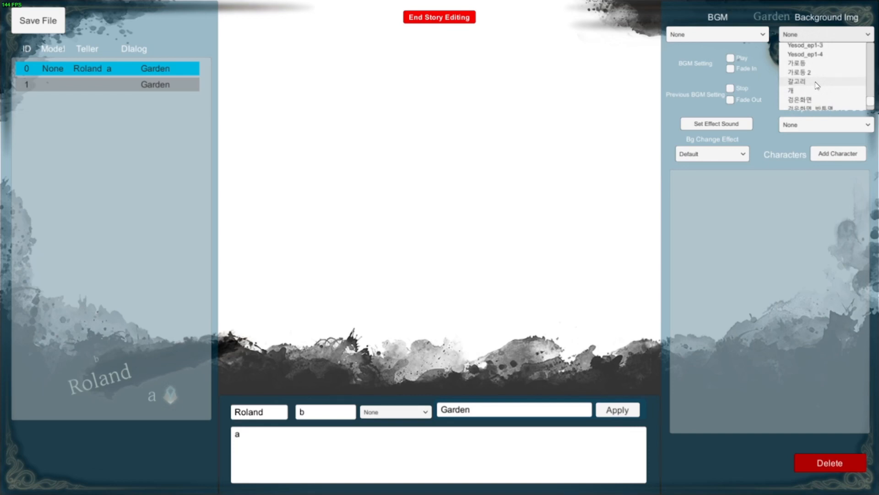
pyautogui.click(749, 179)
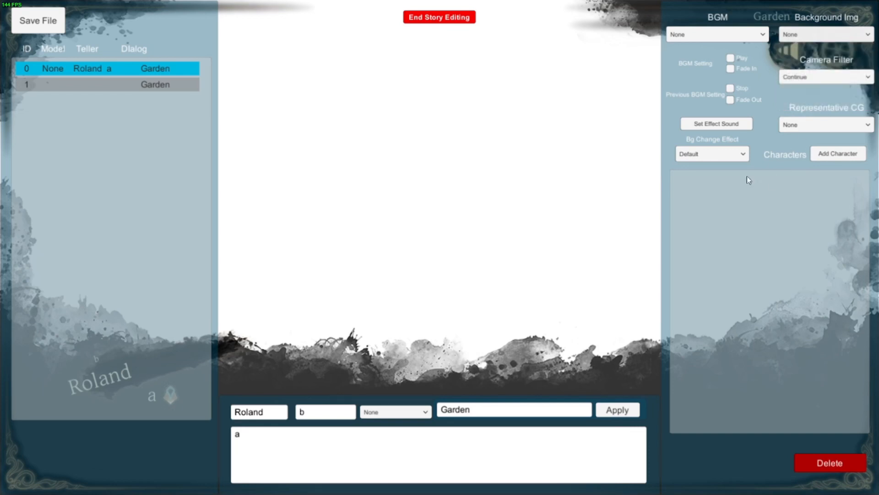
# Add a character to the Roland dialog's effect and set its model to 신도1.
pyautogui.click(828, 157)
pyautogui.click(708, 192)
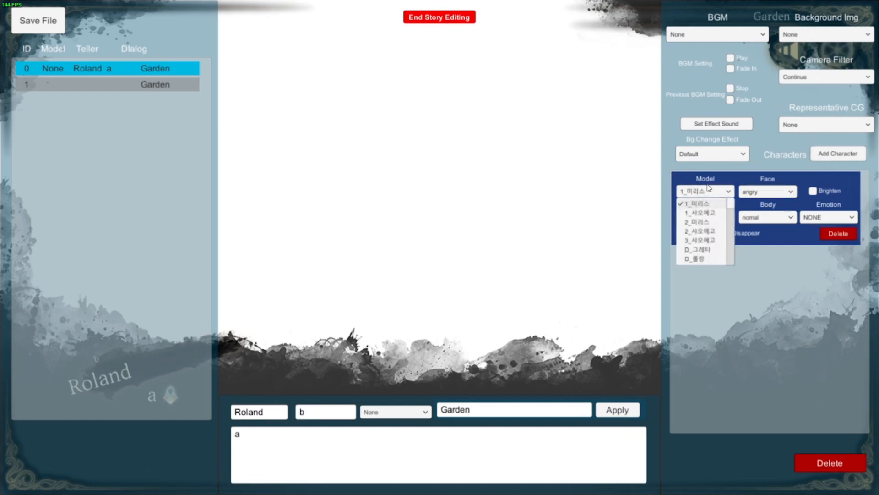
pyautogui.scroll(-6, 703, 221)
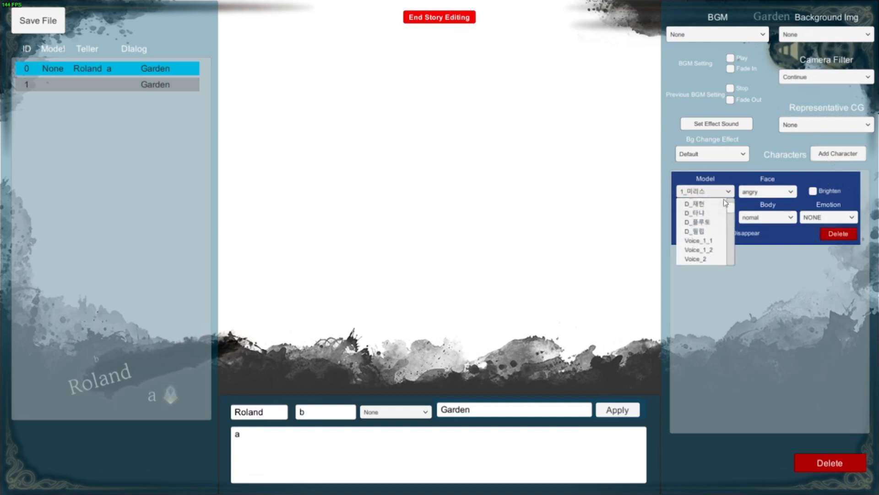
pyautogui.moveTo(732, 202); pyautogui.dragTo(735, 253)
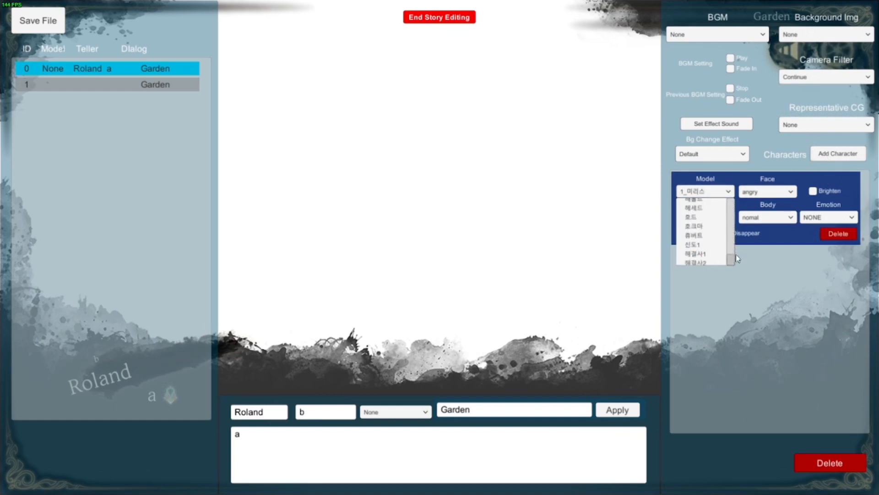
pyautogui.click(708, 246)
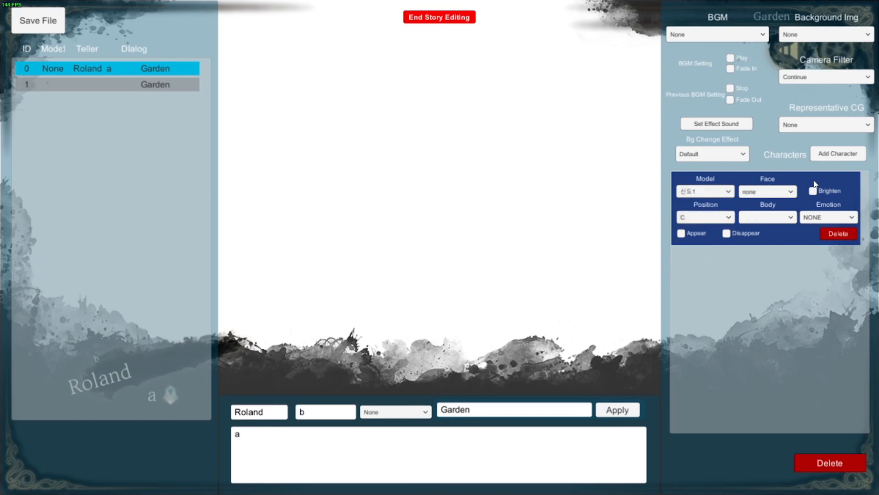
# Change the character's model to 1_미리스 with Appear enabled, and apply and reload the Roland dialog.
pyautogui.click(704, 192)
pyautogui.click(699, 202)
pyautogui.click(694, 238)
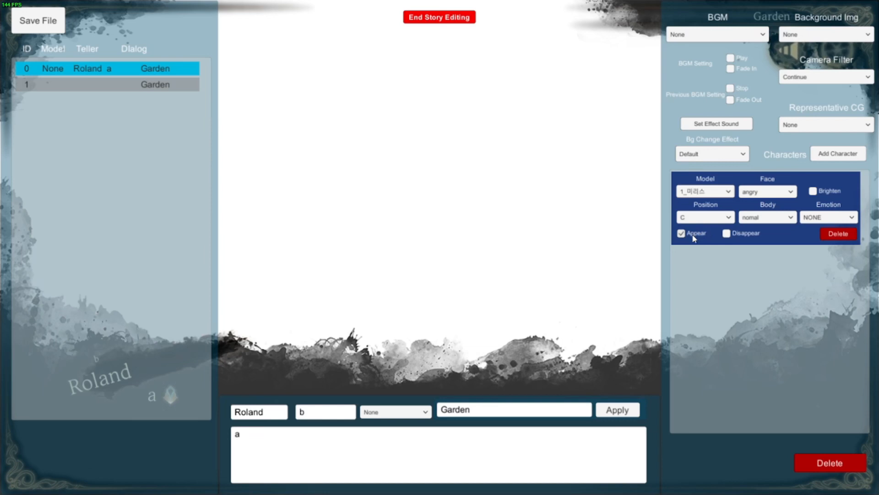
pyautogui.click(610, 412)
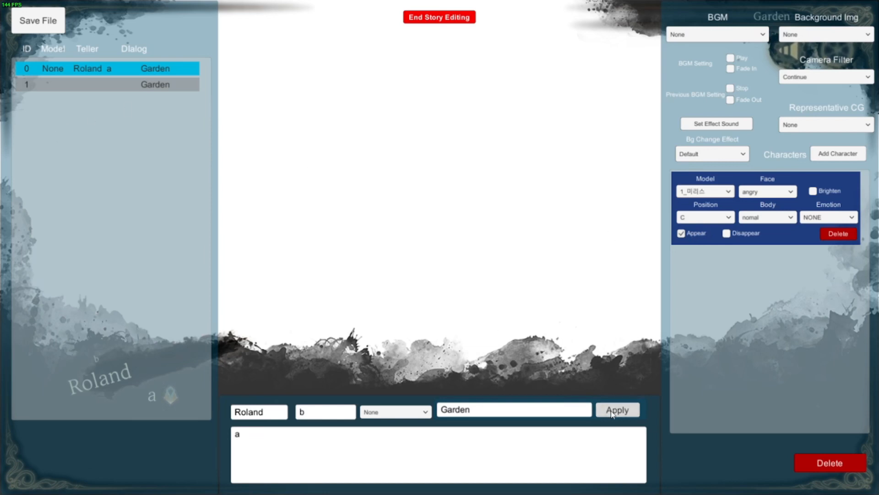
pyautogui.click(61, 83)
pyautogui.click(54, 72)
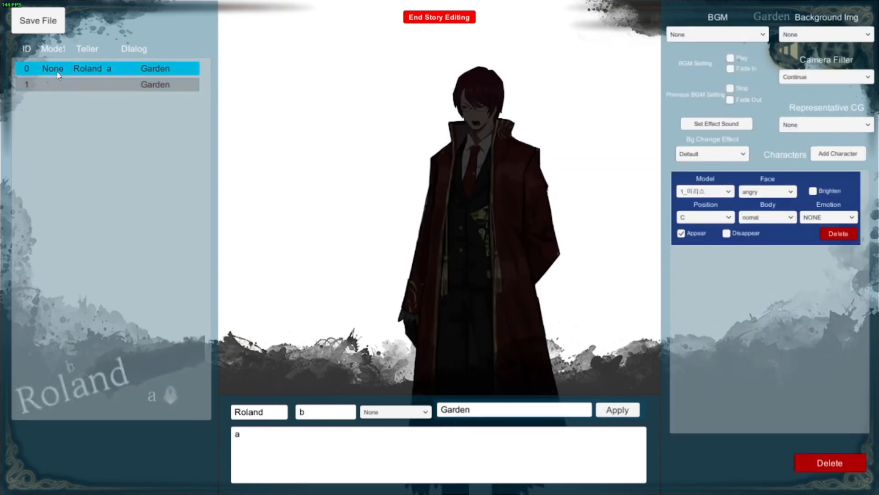
# Switch the character's model to 1_샤오에고, and apply and reload the Roland dialog.
pyautogui.click(685, 197)
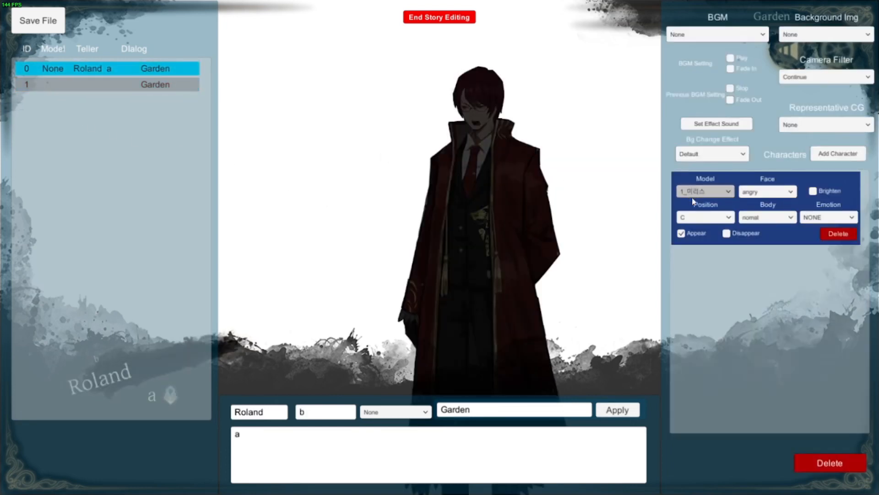
pyautogui.click(697, 211)
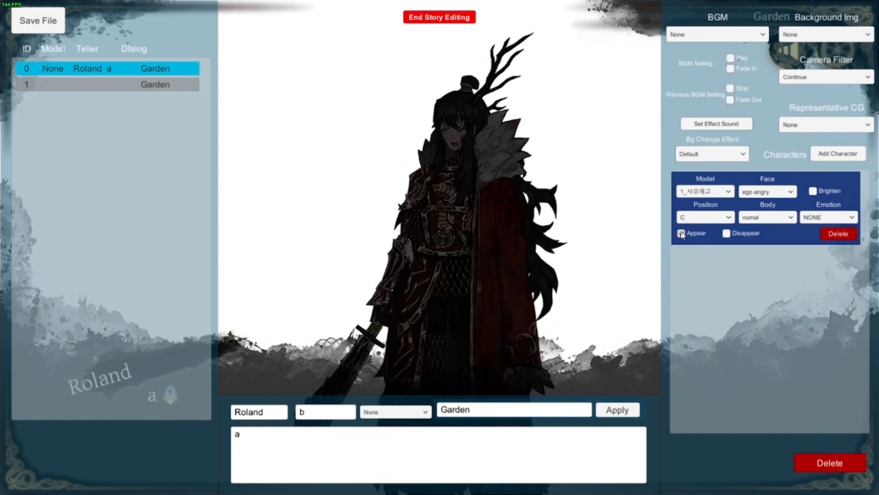
pyautogui.click(617, 410)
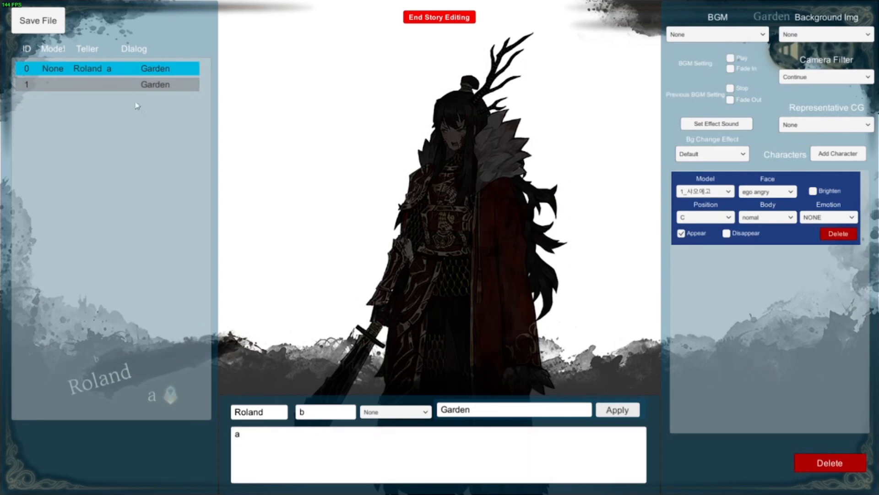
pyautogui.click(118, 87)
pyautogui.click(109, 71)
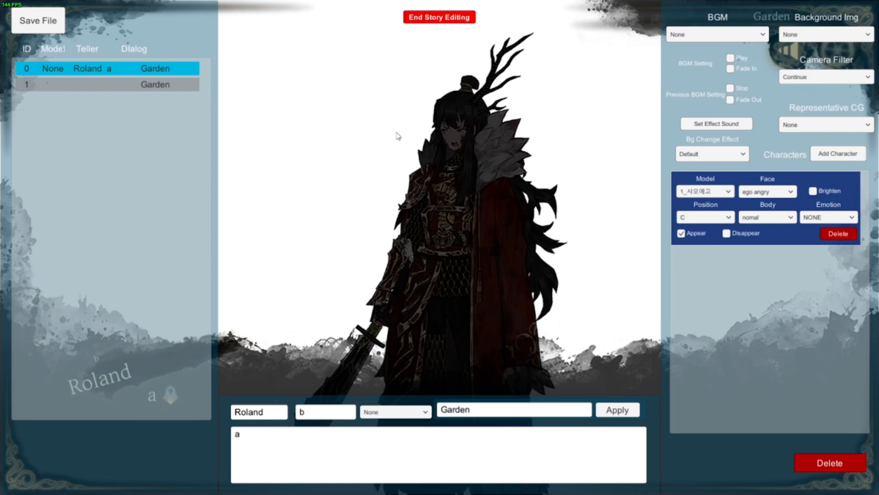
# Enable Brighten for the character and change its position to L3 and finally to R1.
pyautogui.click(818, 186)
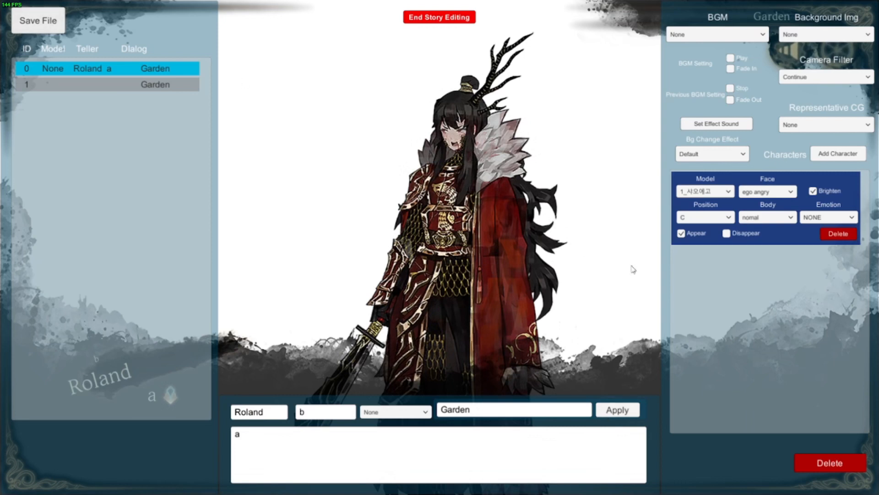
pyautogui.click(715, 218)
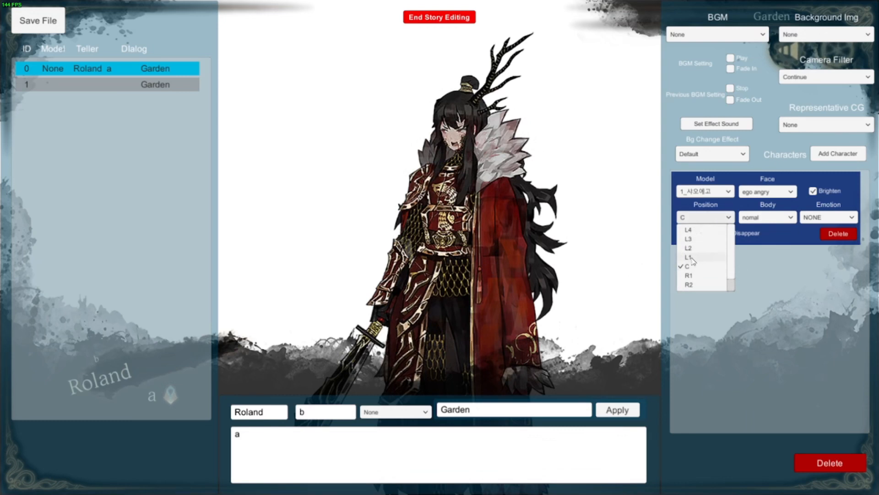
pyautogui.click(700, 239)
pyautogui.click(702, 218)
pyautogui.click(702, 237)
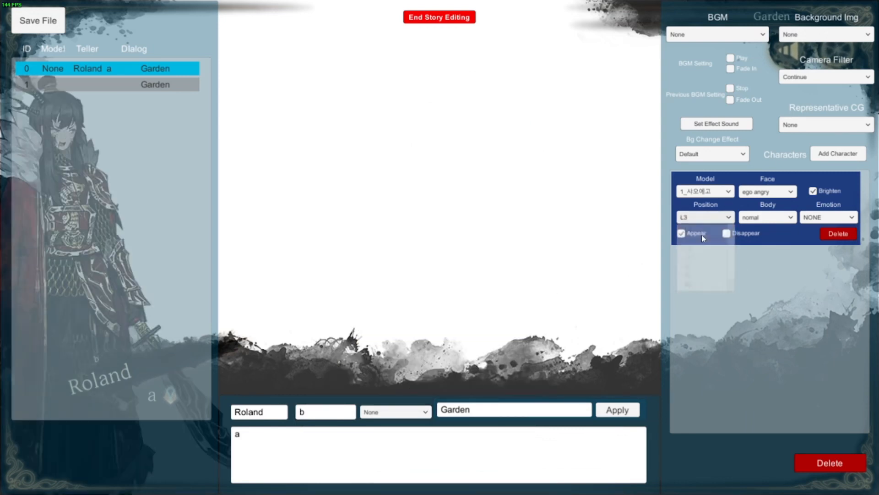
pyautogui.click(702, 218)
pyautogui.click(706, 275)
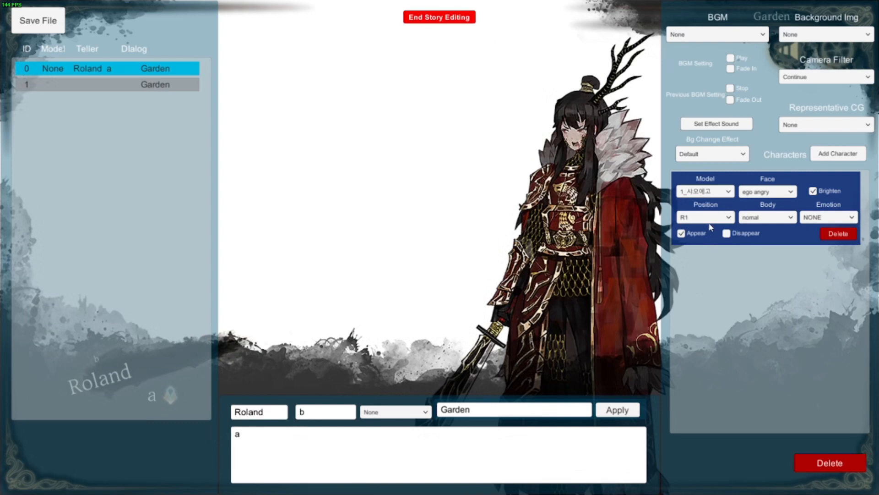
pyautogui.click(818, 217)
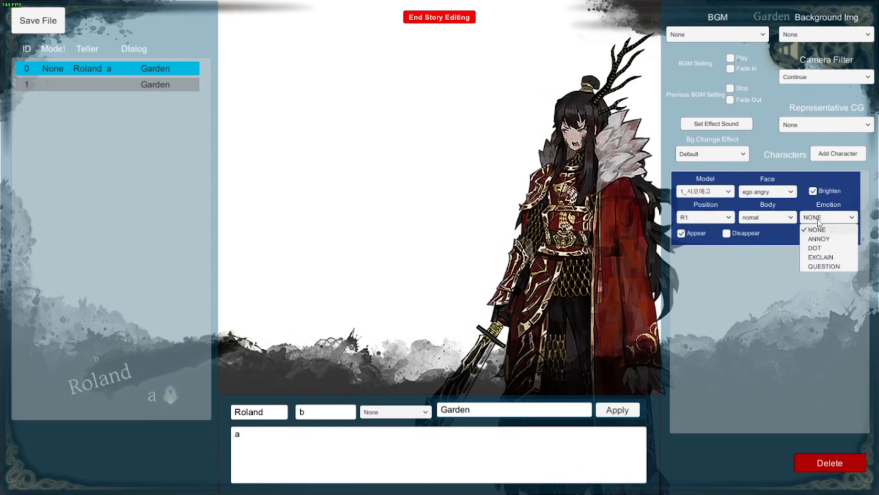
pyautogui.click(784, 219)
pyautogui.click(785, 221)
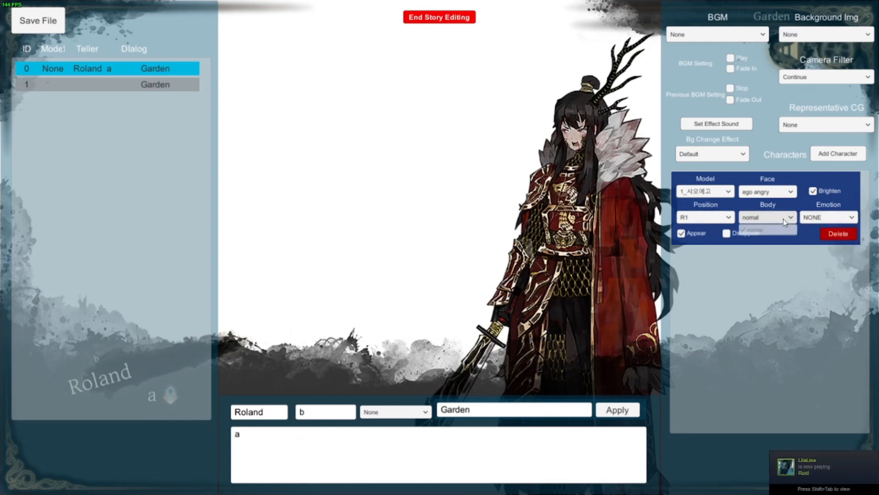
pyautogui.click(785, 222)
# Try the ego smile face on the character and settle on the ego dan ho face.
pyautogui.click(777, 192)
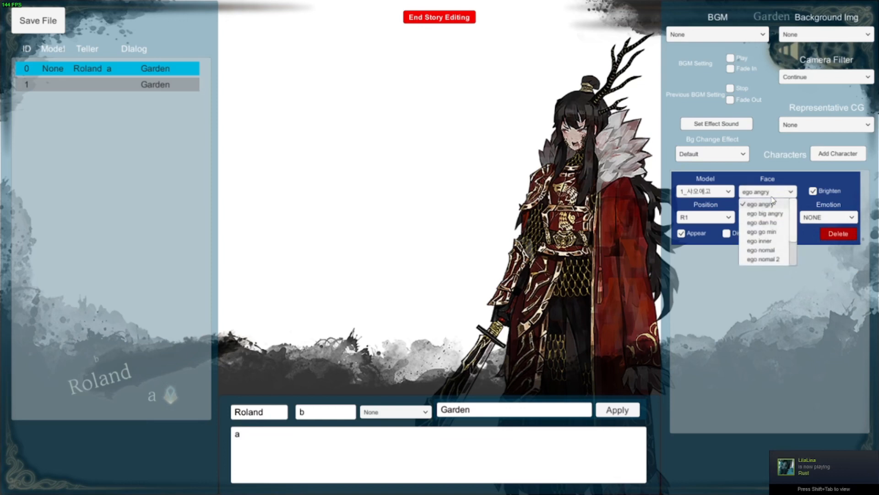
pyautogui.scroll(-2, 760, 229)
pyautogui.click(760, 249)
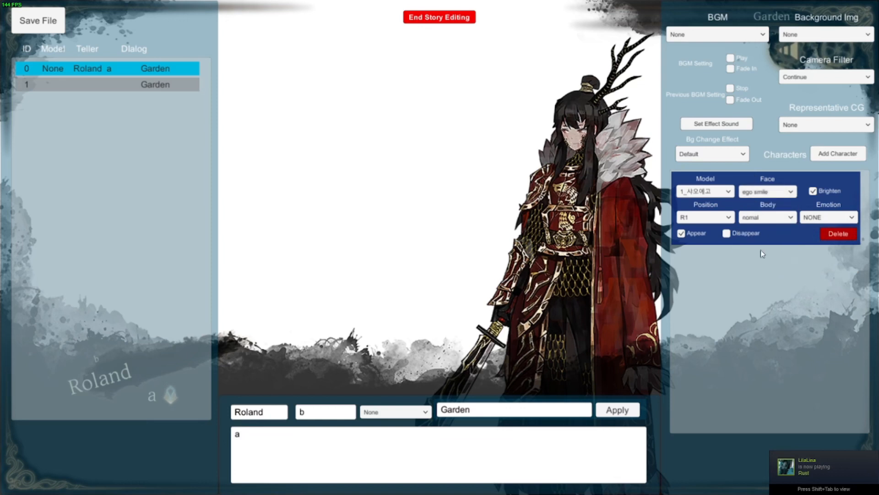
pyautogui.click(770, 192)
pyautogui.click(764, 223)
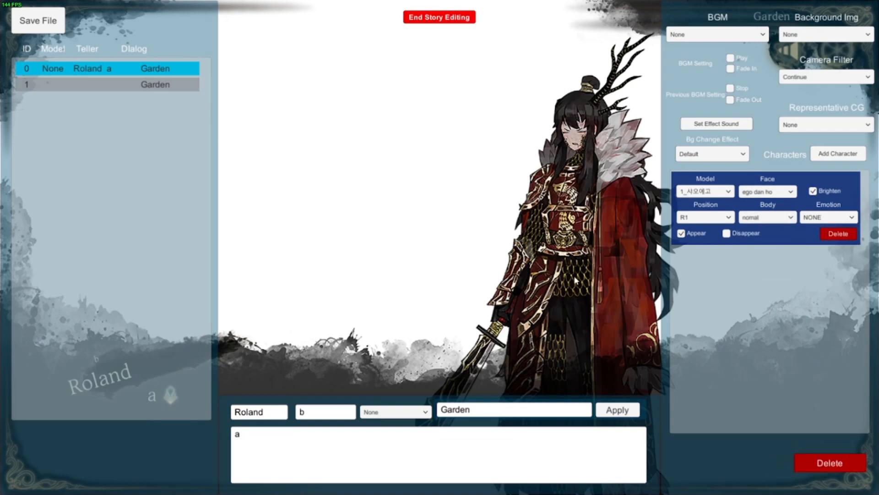
# Try the ANNOY and DOT emotions on the character.
pyautogui.click(824, 218)
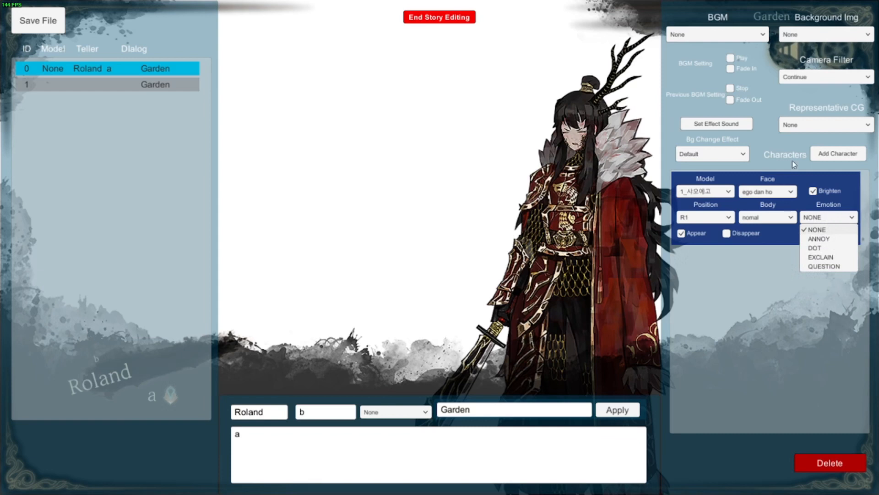
pyautogui.click(819, 238)
pyautogui.click(829, 218)
pyautogui.click(828, 239)
pyautogui.click(829, 217)
pyautogui.click(818, 242)
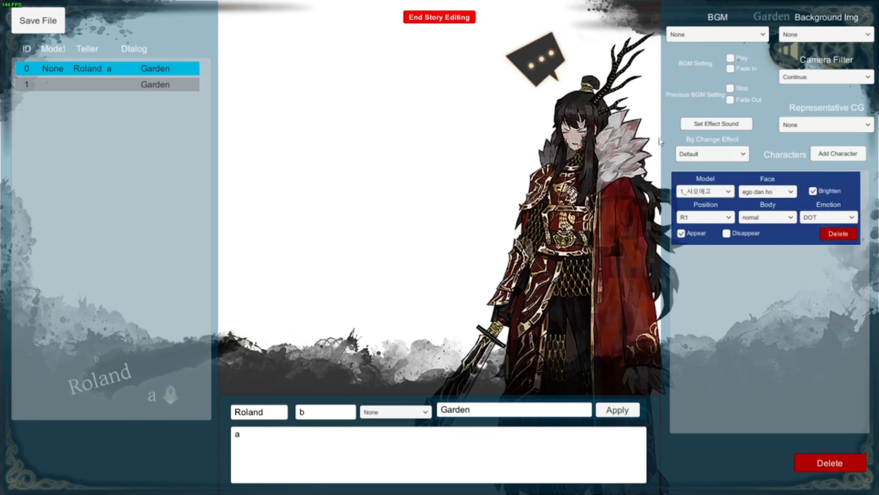
# Reset the character's emotion to NONE and apply the dialog changes.
pyautogui.click(822, 218)
pyautogui.click(823, 230)
pyautogui.click(628, 410)
pyautogui.click(632, 409)
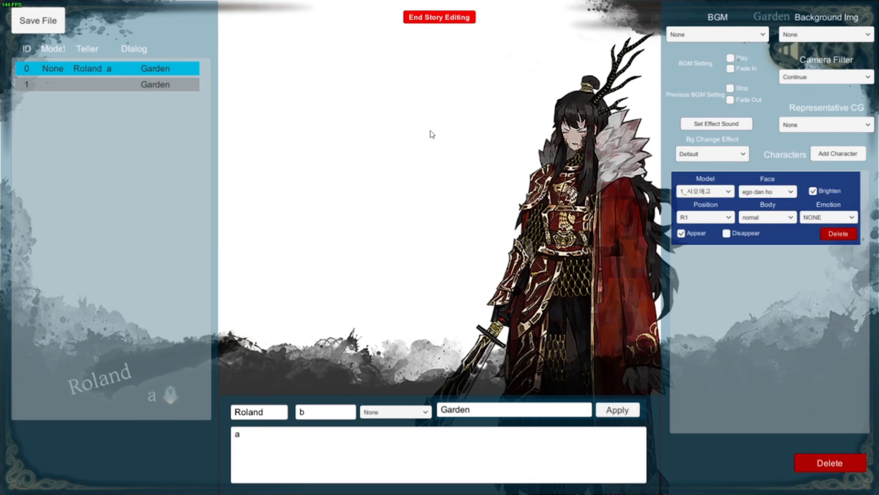
# Preview (4-10)Dawn_office1-1 as the dialog's background image and set the background back to None.
pyautogui.click(829, 36)
pyautogui.scroll(-12, 819, 90)
pyautogui.scroll(8, 822, 89)
pyautogui.click(820, 64)
pyautogui.click(799, 36)
pyautogui.click(799, 48)
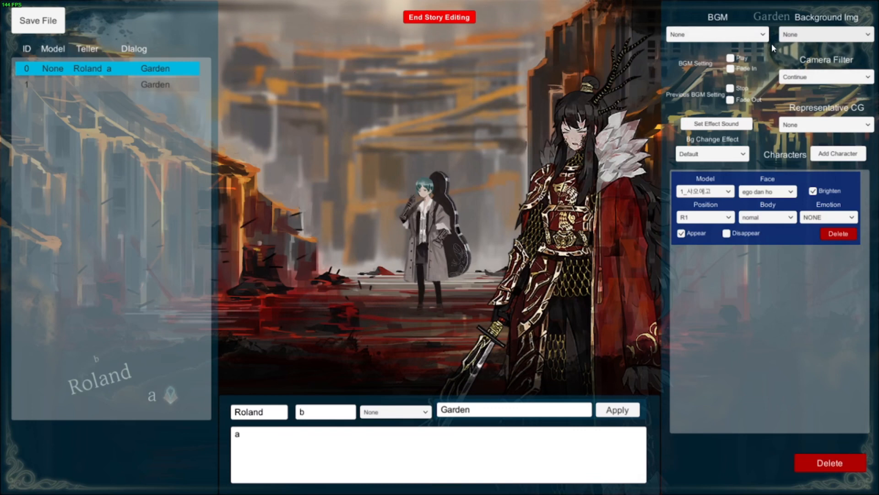
# Save the story file and set the dialog's background image to (4-10)Dawn_office1-1.
pyautogui.click(39, 23)
pyautogui.click(824, 34)
pyautogui.click(819, 55)
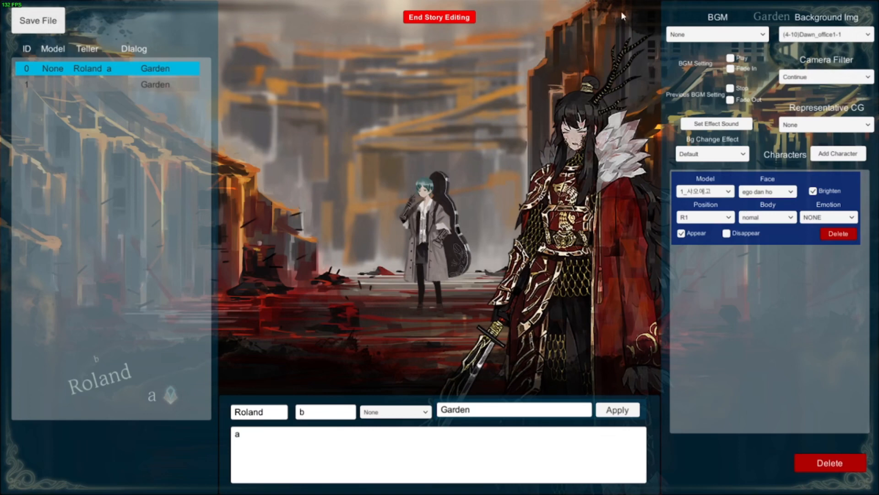
# Switch the dialog's background image to (4-13)Tomery1-2 and back to None.
pyautogui.click(815, 35)
pyautogui.click(809, 103)
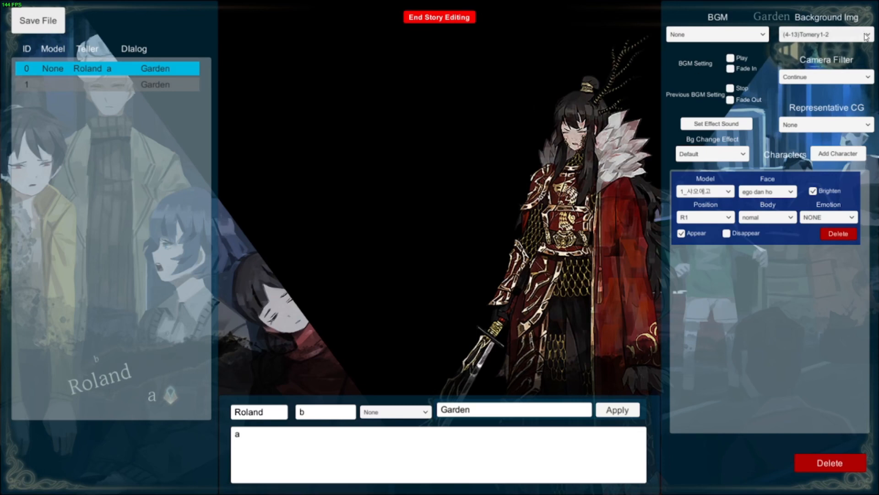
pyautogui.click(845, 37)
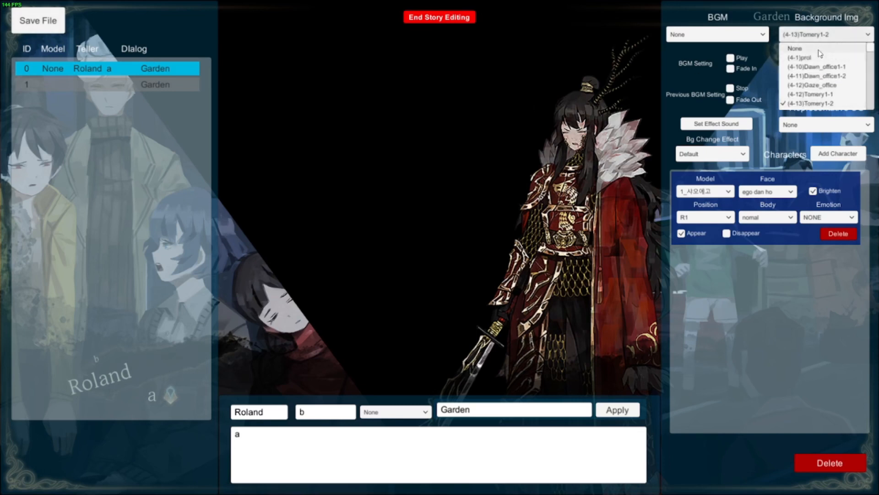
pyautogui.click(819, 49)
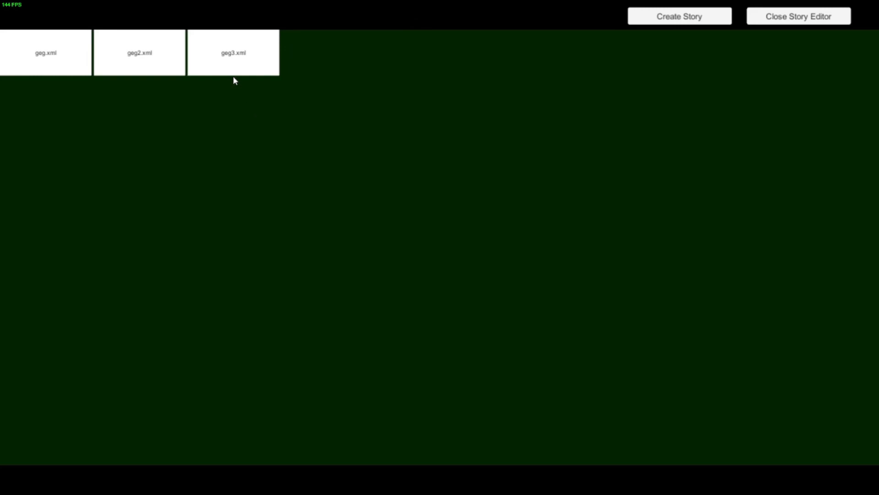
# Open the geg3.xml story and set the first dialog's BGM to 1-Dark Fantasy Studio- Autopsy.
pyautogui.click(246, 59)
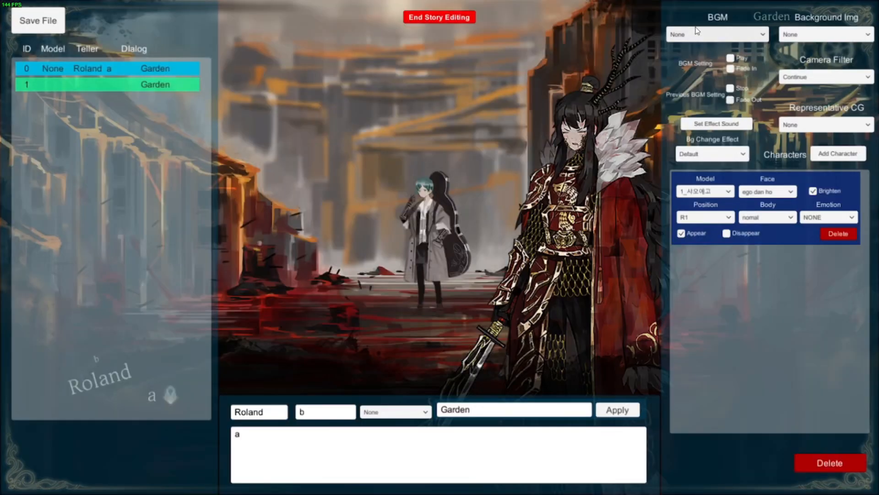
pyautogui.click(695, 35)
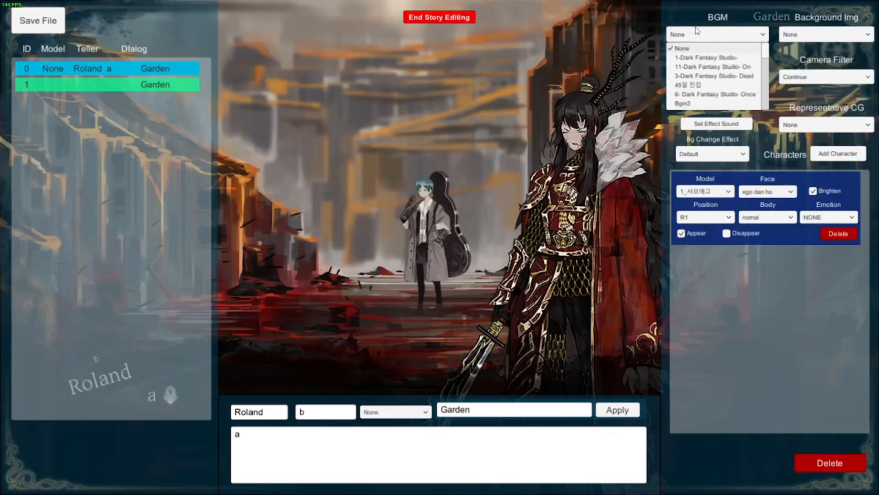
pyautogui.click(697, 58)
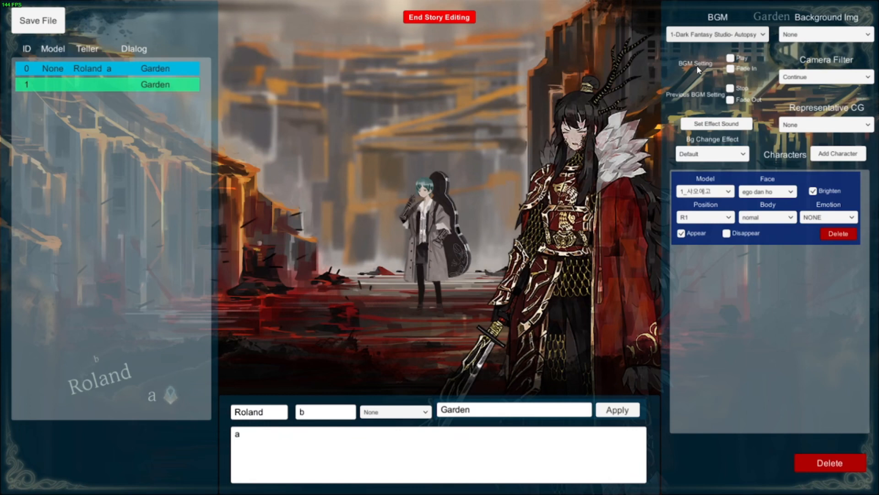
# Switch the BGM to 45일 진입 and toggle its Play and Fade In settings on and off.
pyautogui.click(730, 59)
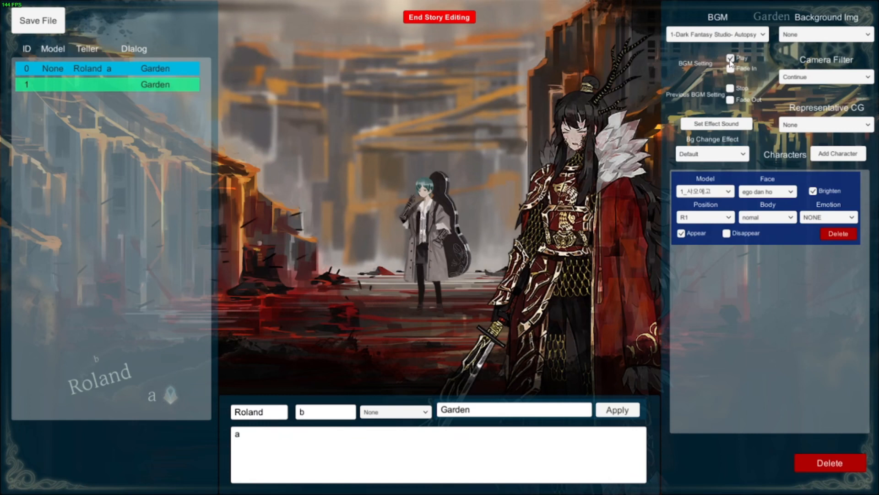
pyautogui.click(731, 68)
pyautogui.click(731, 58)
pyautogui.click(730, 59)
pyautogui.click(731, 60)
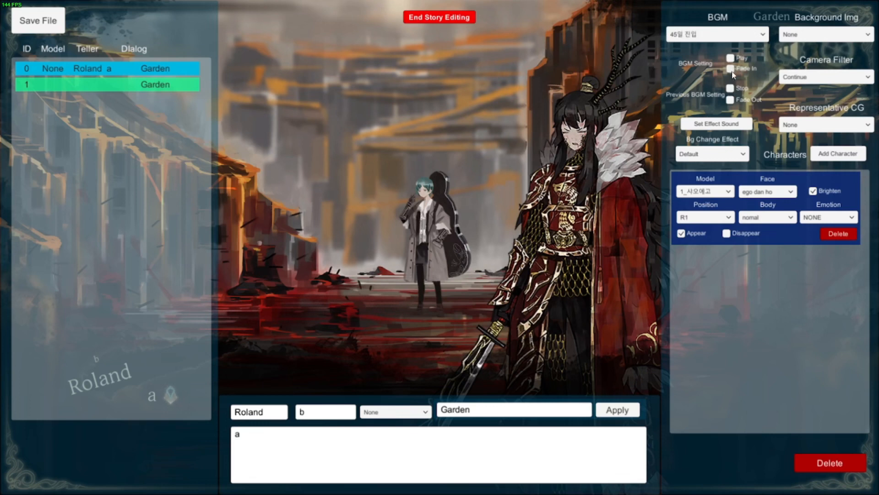
pyautogui.click(732, 70)
pyautogui.click(733, 70)
# Add the effect sounds CH100_B_Evade and CH100_B_WakeUp to the first dialog.
pyautogui.click(713, 128)
pyautogui.scroll(3, 484, 198)
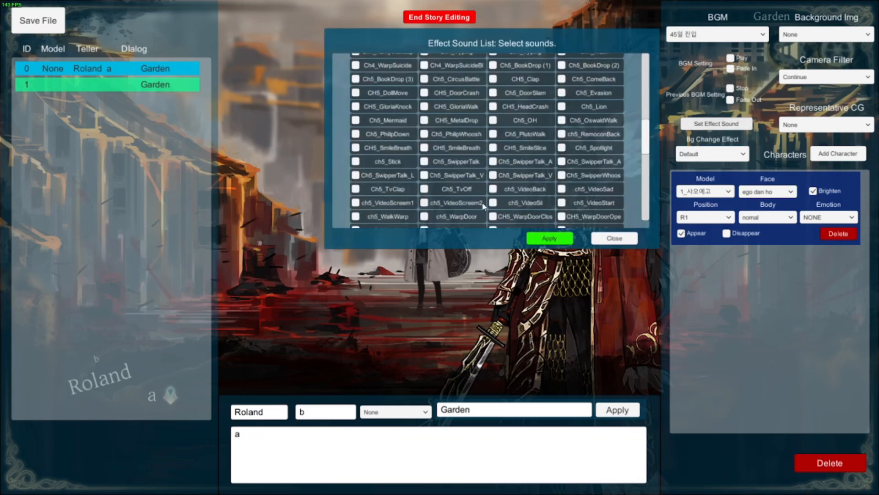
pyautogui.moveTo(646, 138); pyautogui.dragTo(645, 59)
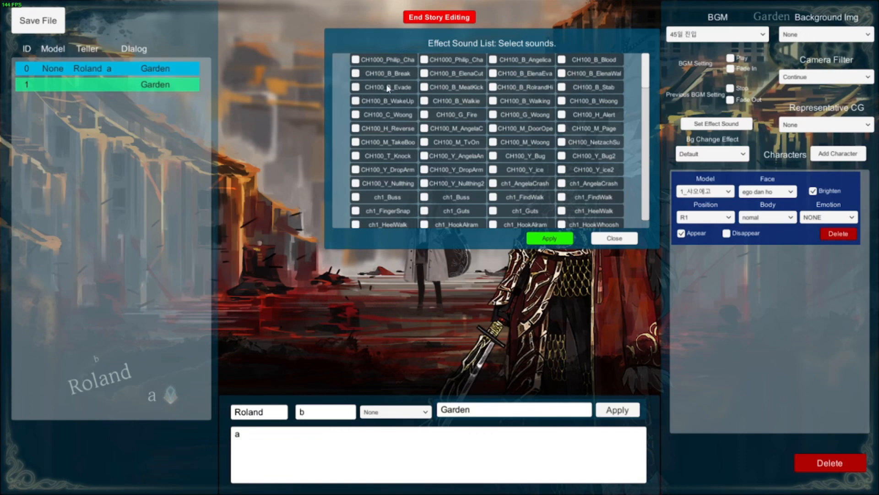
pyautogui.click(400, 78)
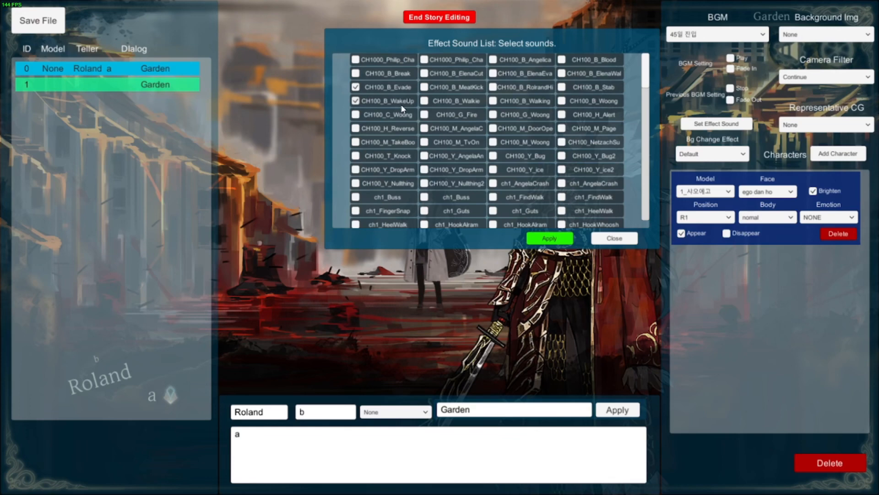
pyautogui.click(574, 239)
# Switch between the two dialogs and check the first dialog's effect sound selection.
pyautogui.click(112, 83)
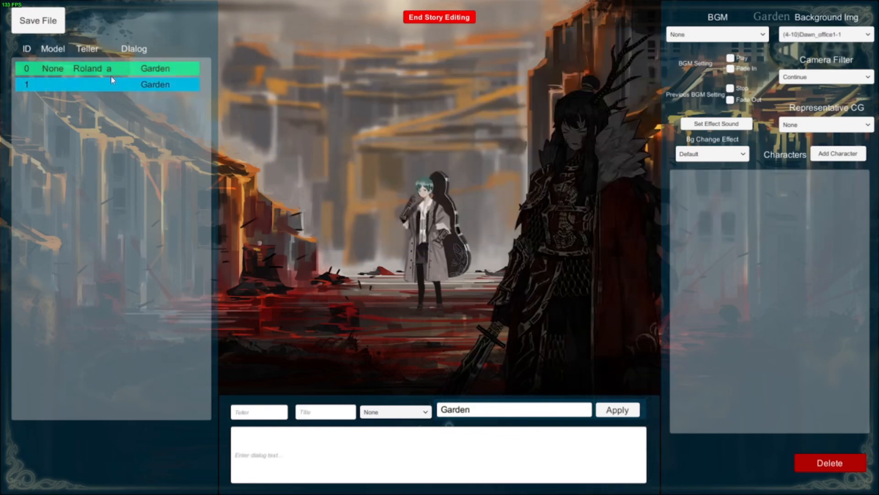
pyautogui.click(103, 74)
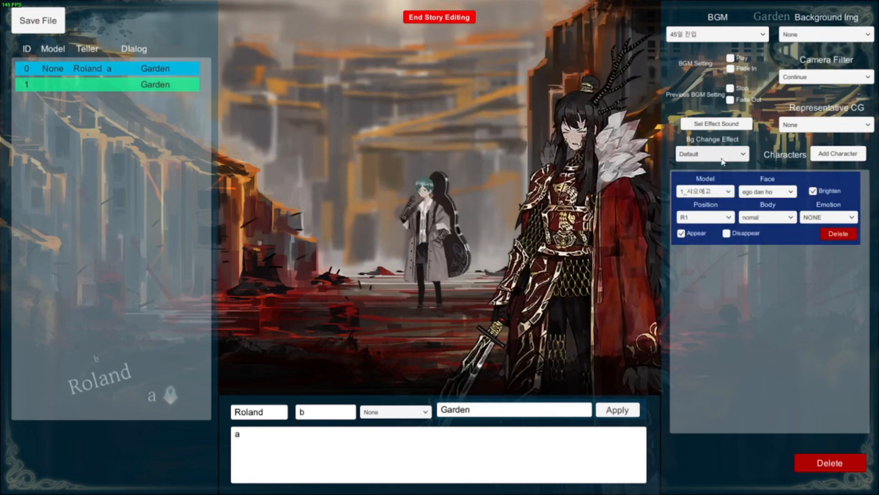
pyautogui.click(709, 126)
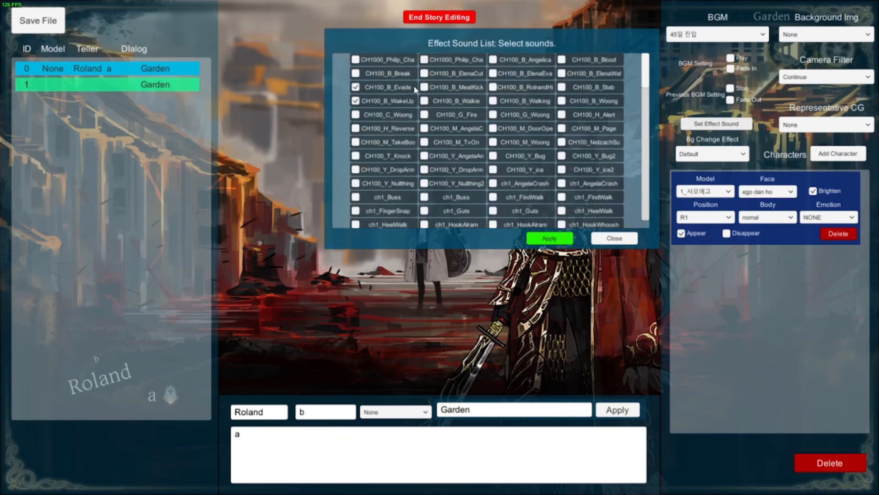
pyautogui.click(451, 88)
pyautogui.click(543, 234)
pyautogui.click(170, 84)
pyautogui.click(158, 72)
# Clear the effect sounds CH100_B_Evade and CH100_B_WakeUp from the first dialog and recheck the effect sound list.
pyautogui.click(687, 125)
pyautogui.click(394, 74)
pyautogui.click(372, 71)
pyautogui.click(374, 86)
pyautogui.click(374, 100)
pyautogui.click(549, 238)
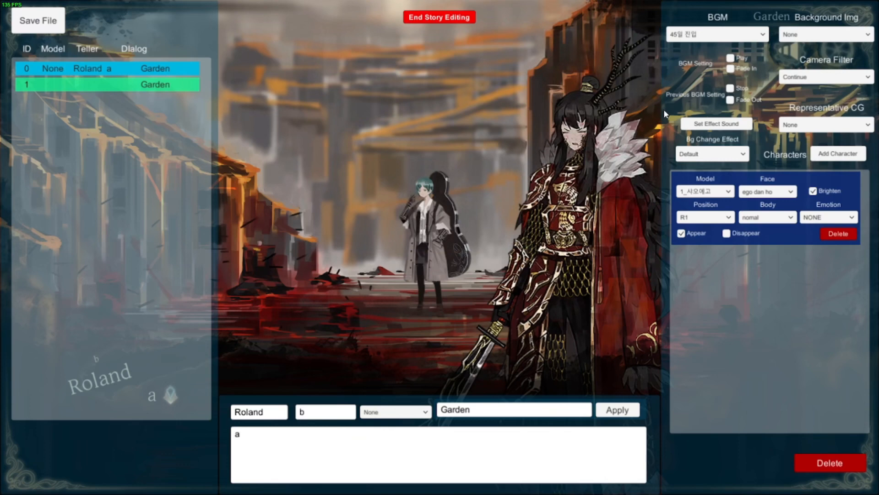
pyautogui.click(719, 124)
pyautogui.scroll(-10, 568, 129)
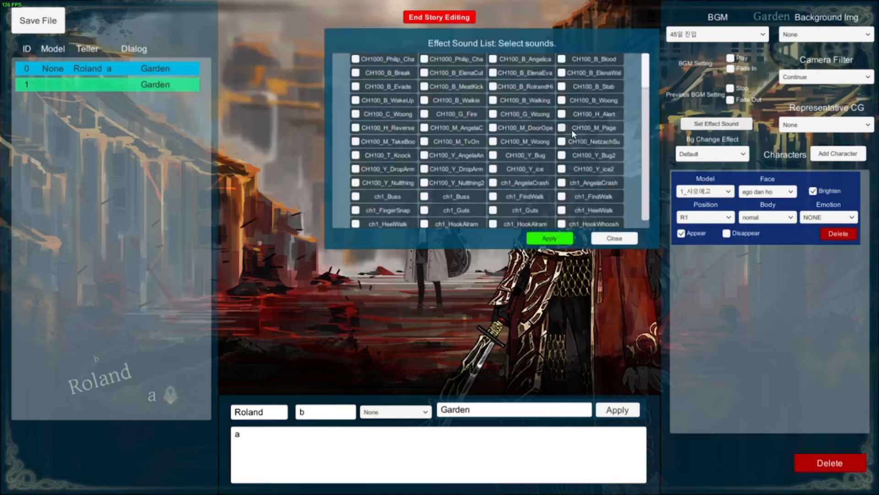
pyautogui.moveTo(650, 96); pyautogui.dragTo(621, 31)
pyautogui.click(531, 238)
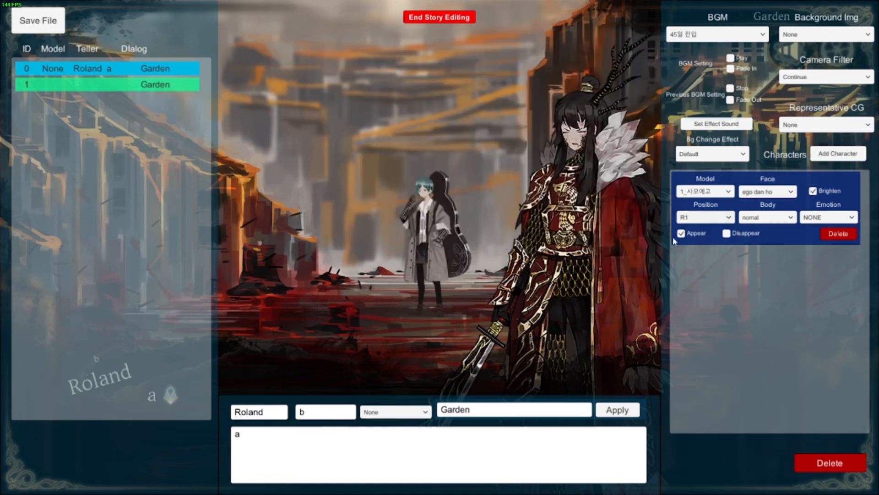
# Try the Broken background change effect and set it back to Default.
pyautogui.click(725, 158)
pyautogui.click(713, 179)
pyautogui.click(689, 155)
pyautogui.click(687, 169)
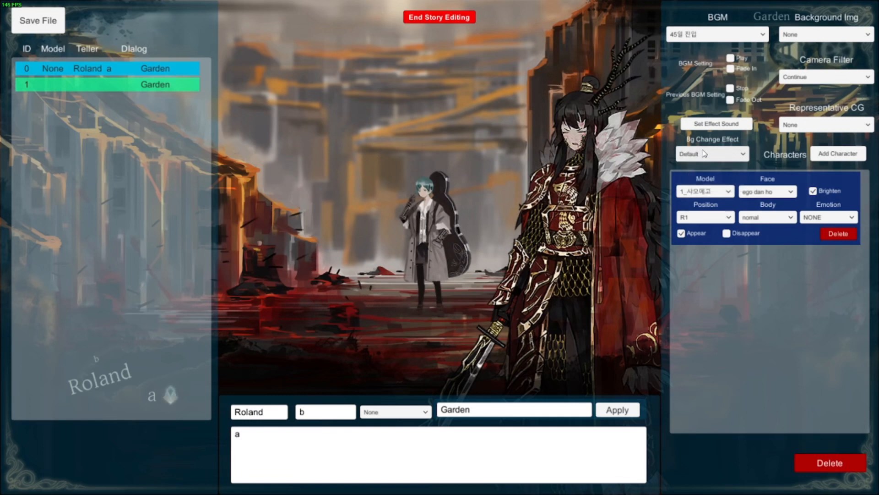
# Check the representative CG and camera filter choices, keeping None and Continue.
pyautogui.click(790, 125)
pyautogui.click(803, 113)
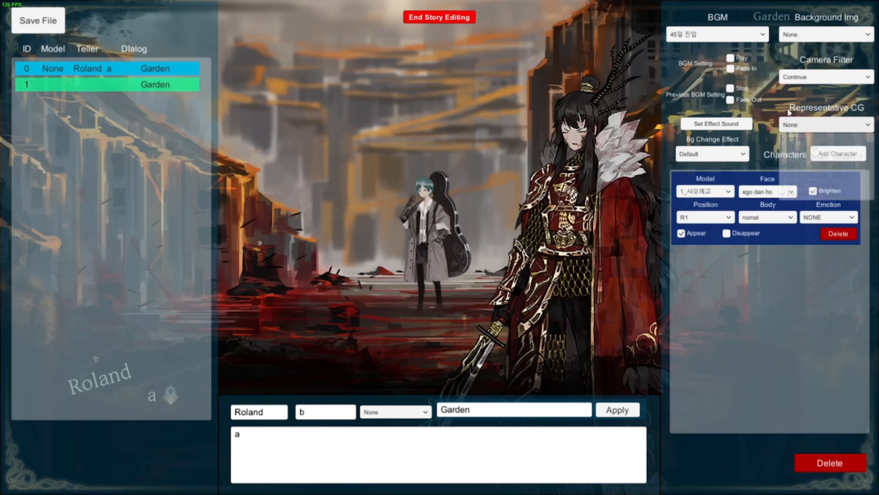
pyautogui.click(810, 79)
pyautogui.click(810, 90)
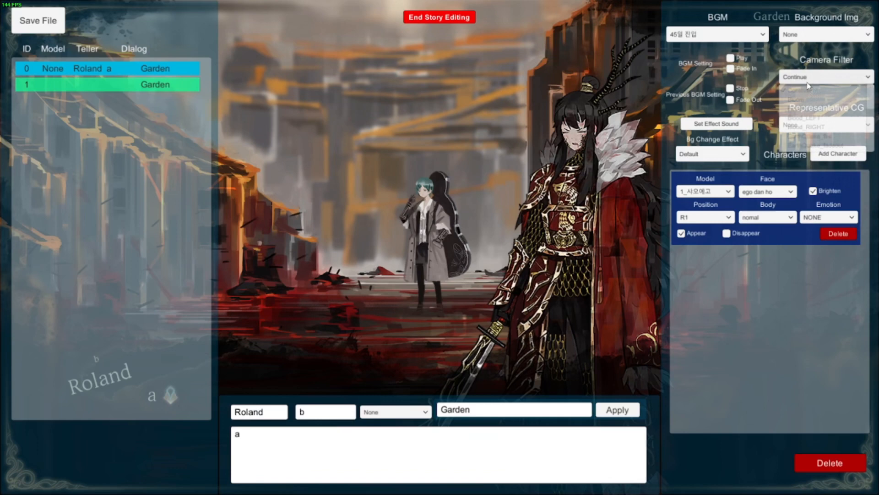
# Set the first dialog's BGM to None, then end story editing and reopen geg3.xml.
pyautogui.click(694, 38)
pyautogui.click(695, 48)
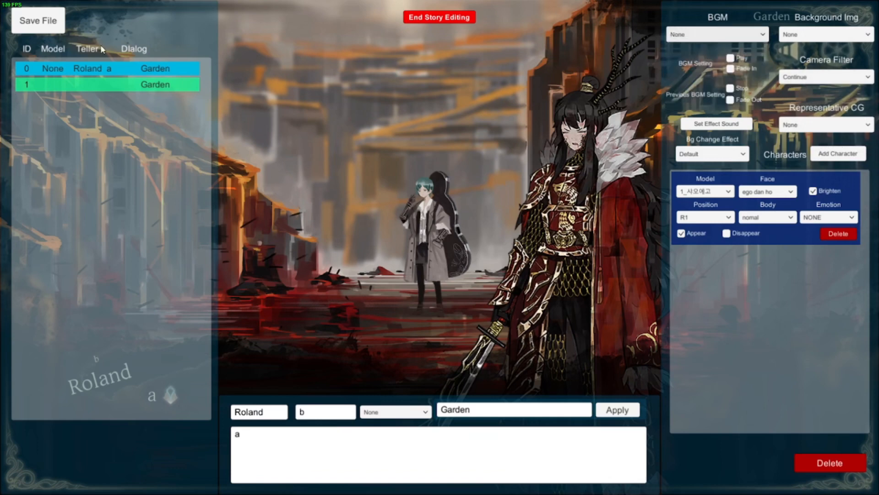
pyautogui.click(430, 14)
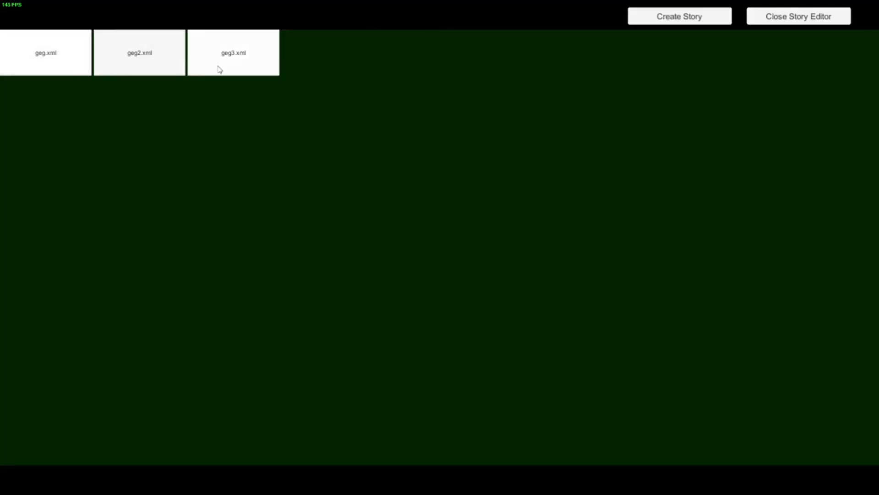
pyautogui.click(194, 64)
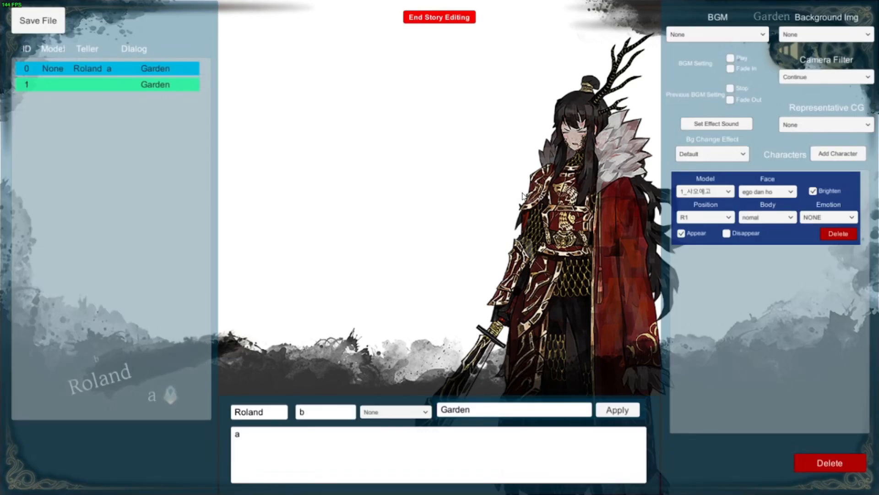
# Examine the available representative CG and background image choices, keeping both set to None.
pyautogui.click(806, 125)
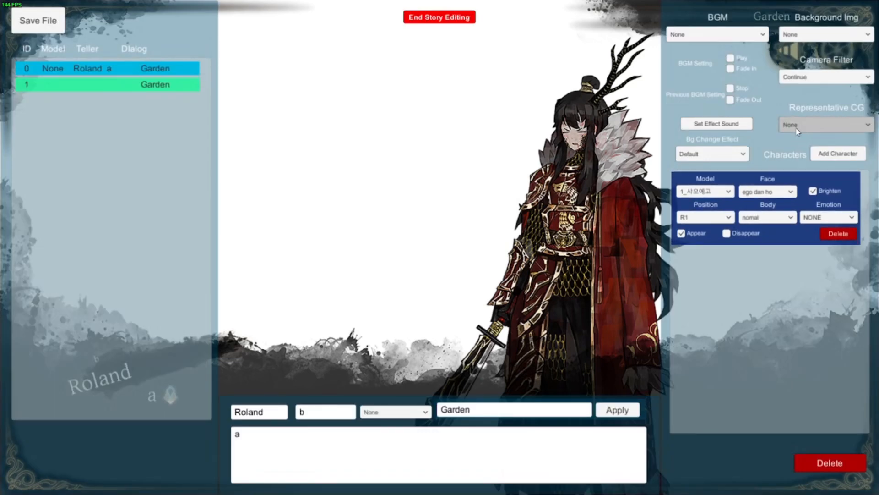
pyautogui.click(813, 102)
pyautogui.click(820, 40)
pyautogui.click(820, 41)
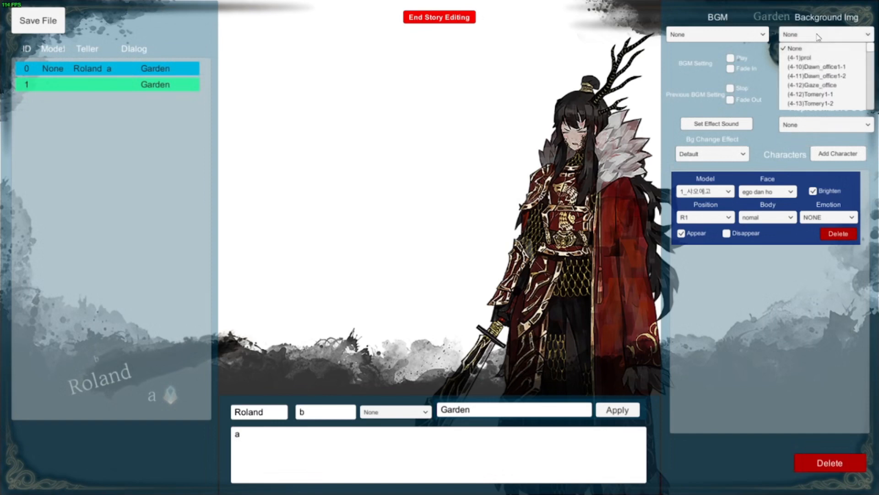
pyautogui.click(819, 46)
pyautogui.click(790, 127)
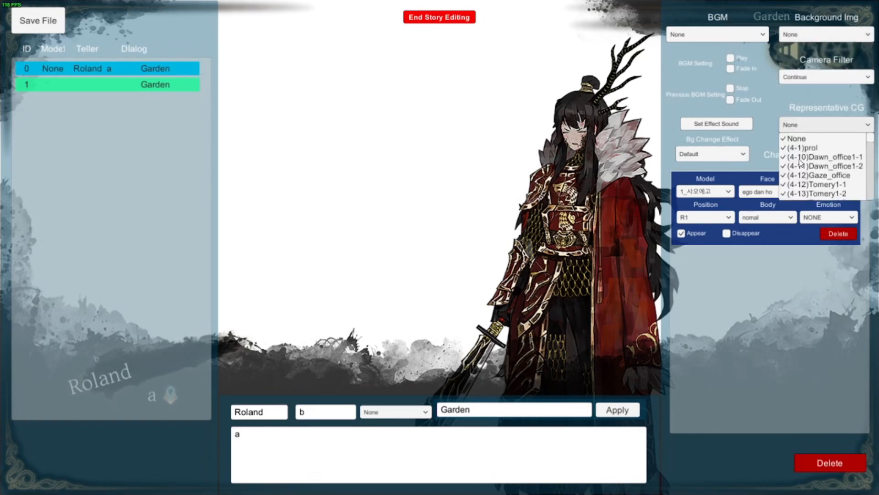
pyautogui.click(816, 47)
pyautogui.click(817, 36)
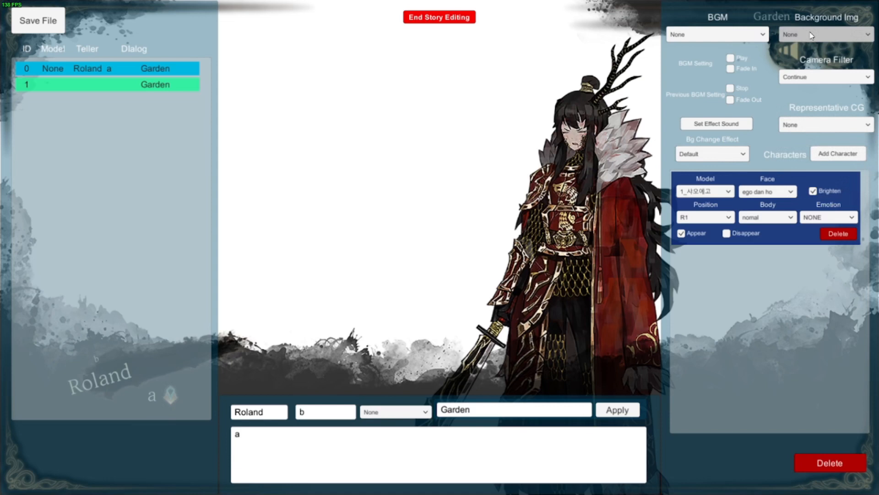
pyautogui.click(801, 24)
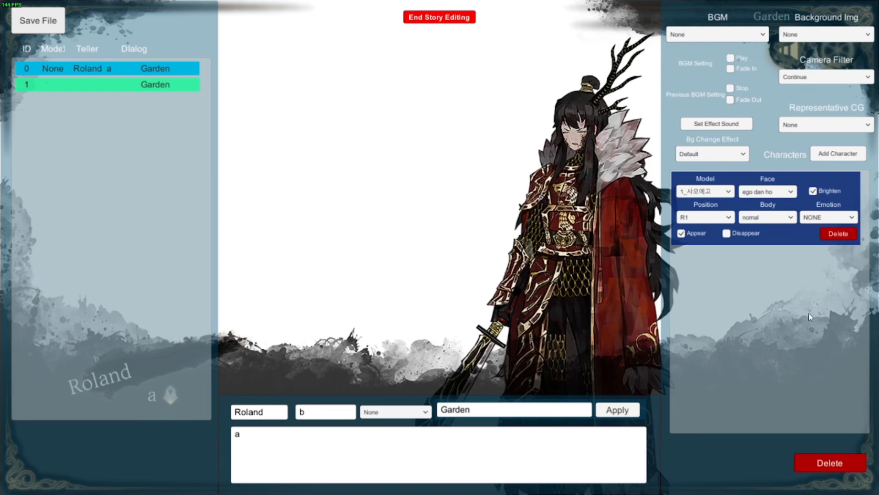
# Advance to the second dialog, return to the first one and set its teller model to 1_샤오에고.
pyautogui.click(451, 260)
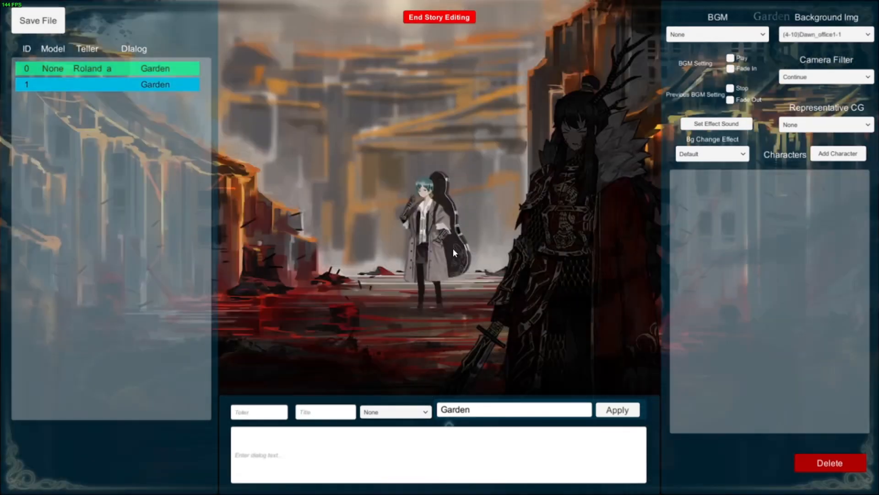
pyautogui.click(143, 74)
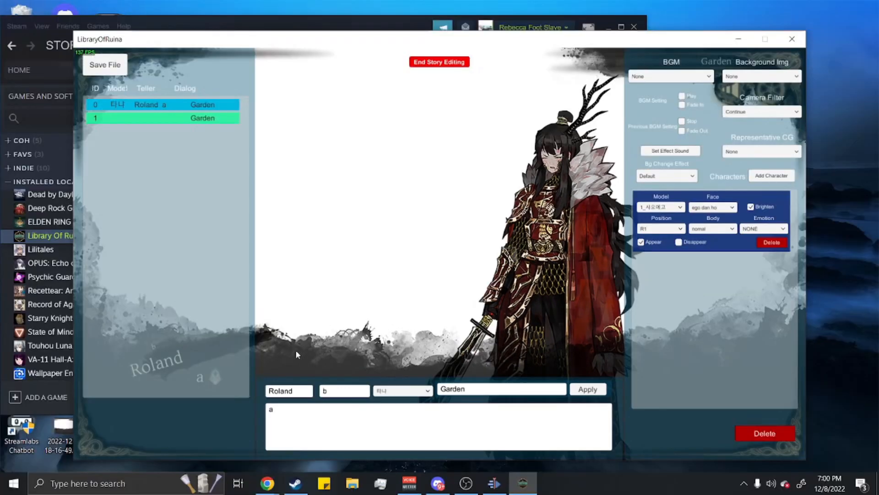
pyautogui.click(403, 390)
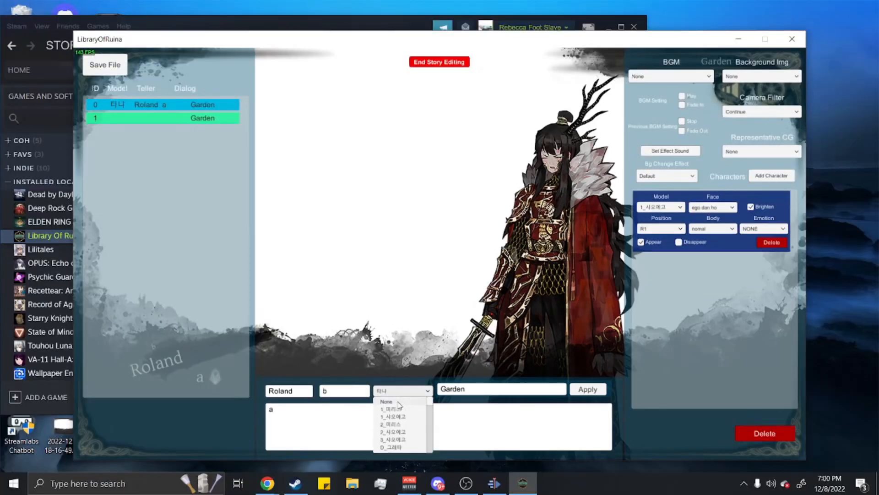
pyautogui.click(401, 401)
pyautogui.click(395, 392)
pyautogui.scroll(-5, 401, 422)
pyautogui.moveTo(427, 404)
pyautogui.mouseDown()
pyautogui.moveTo(436, 454)
pyautogui.moveTo(430, 401)
pyautogui.mouseUp()
pyautogui.click(414, 417)
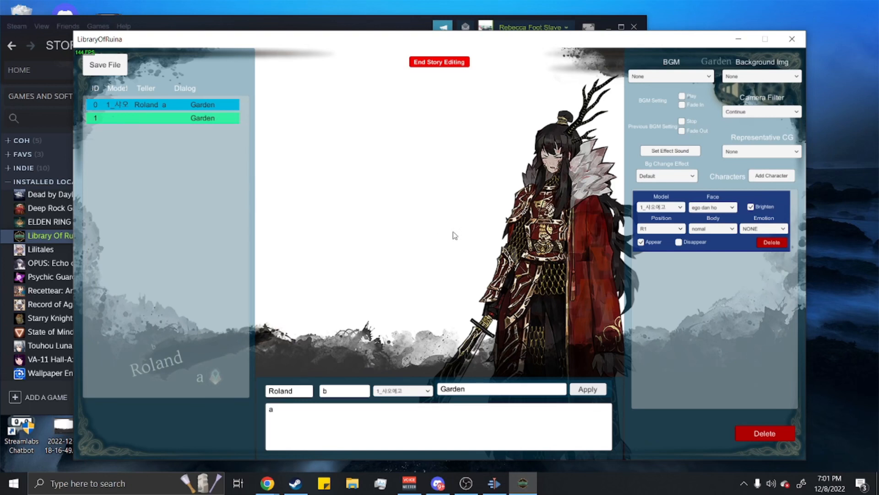
# Examine the background change effect choices, keeping Default.
pyautogui.click(662, 176)
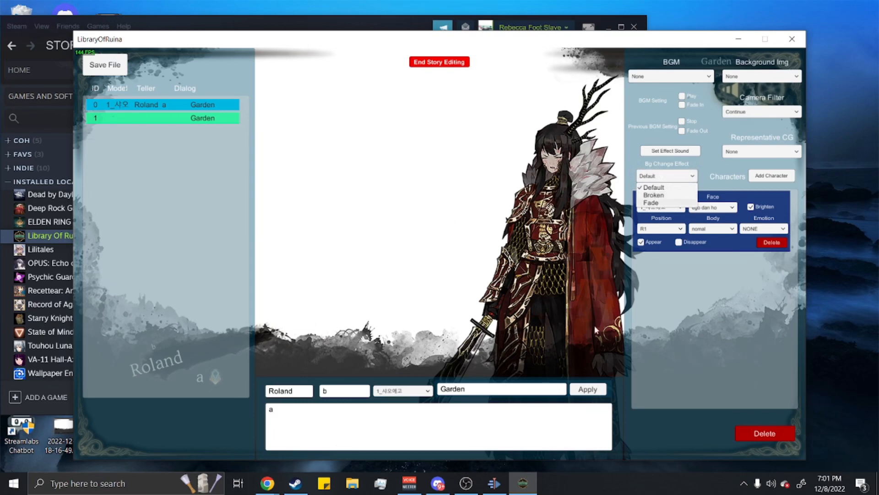
pyautogui.click(670, 179)
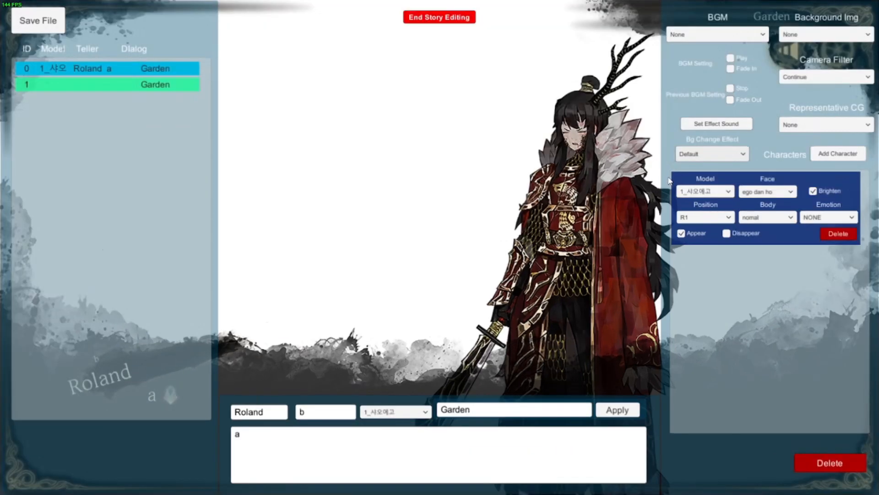
pyautogui.click(660, 180)
pyautogui.click(703, 159)
pyautogui.click(702, 157)
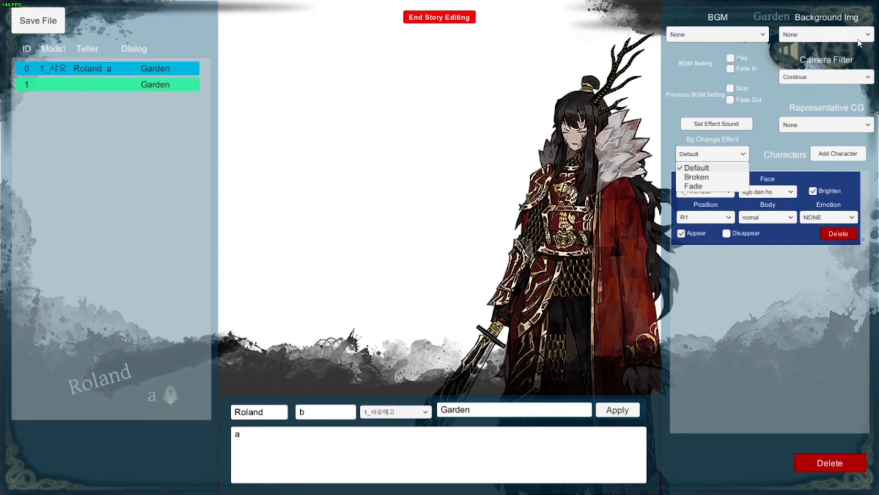
pyautogui.click(701, 167)
# Set the first dialog's background image to ch6_Prol.
pyautogui.click(820, 35)
pyautogui.scroll(-3, 826, 87)
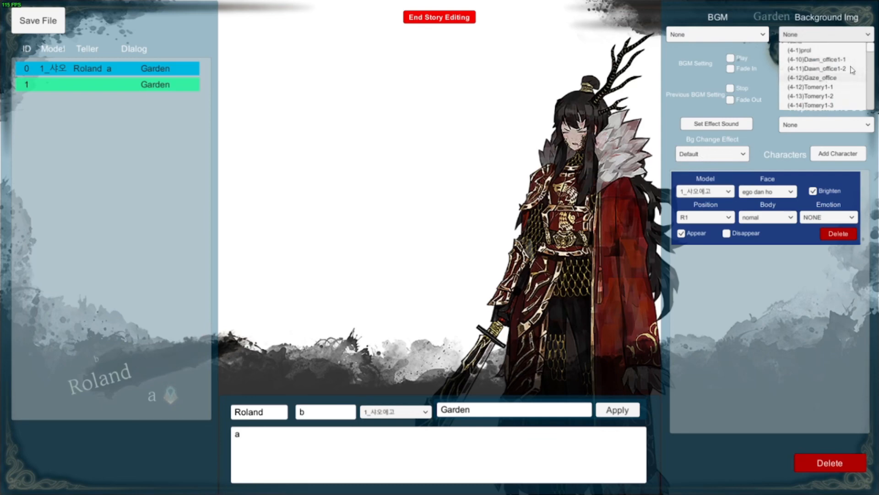
pyautogui.click(847, 69)
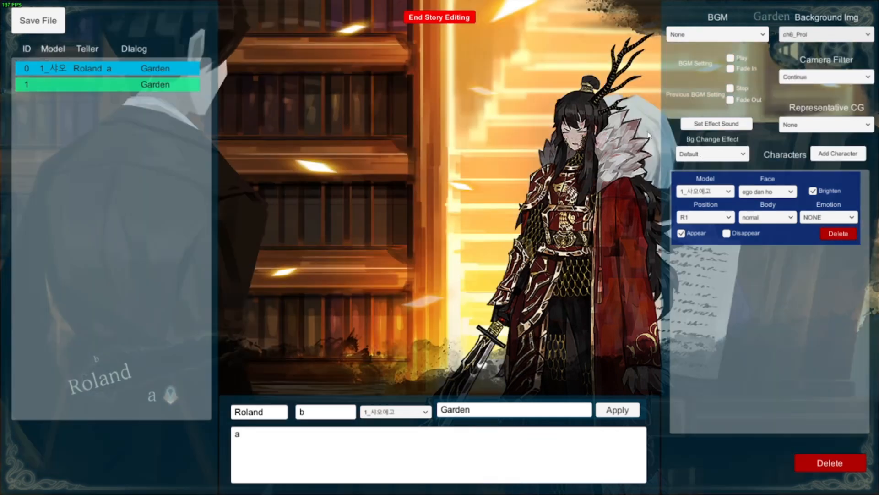
pyautogui.click(439, 17)
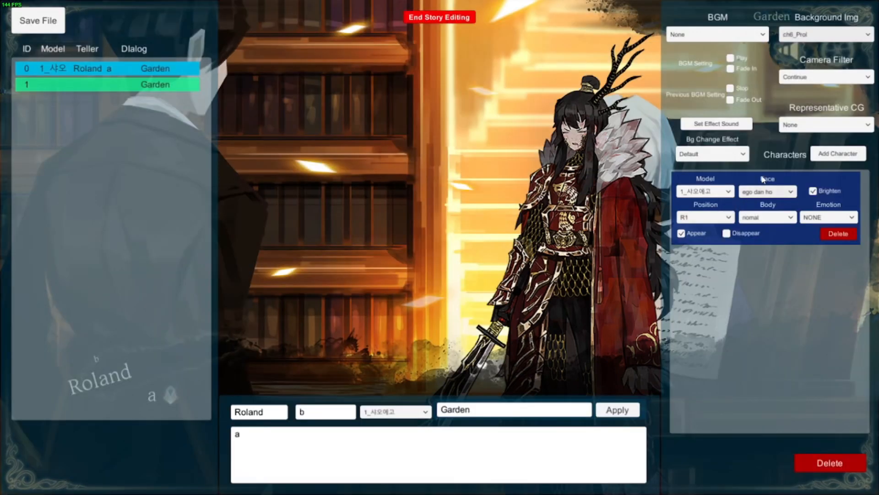
# Set the first dialog's background change effect to Broken and preview the transition to the second dialog.
pyautogui.click(712, 154)
pyautogui.click(718, 177)
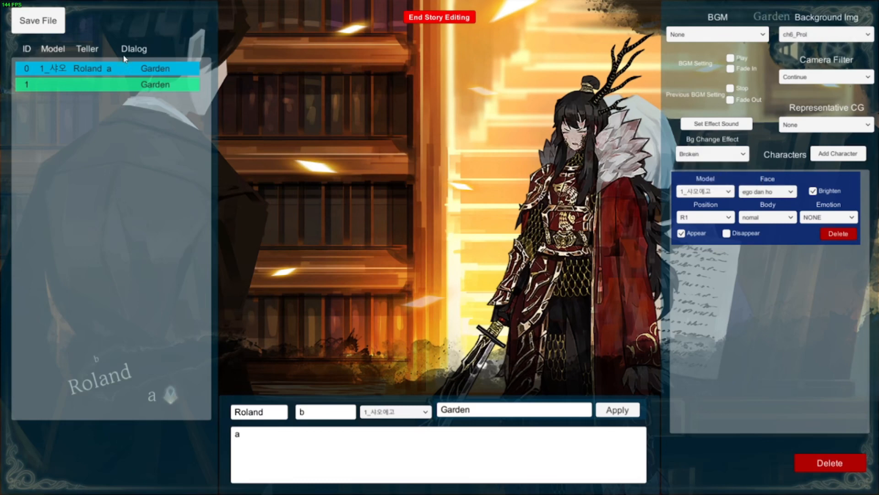
pyautogui.press('Escape')
pyautogui.click(382, 128)
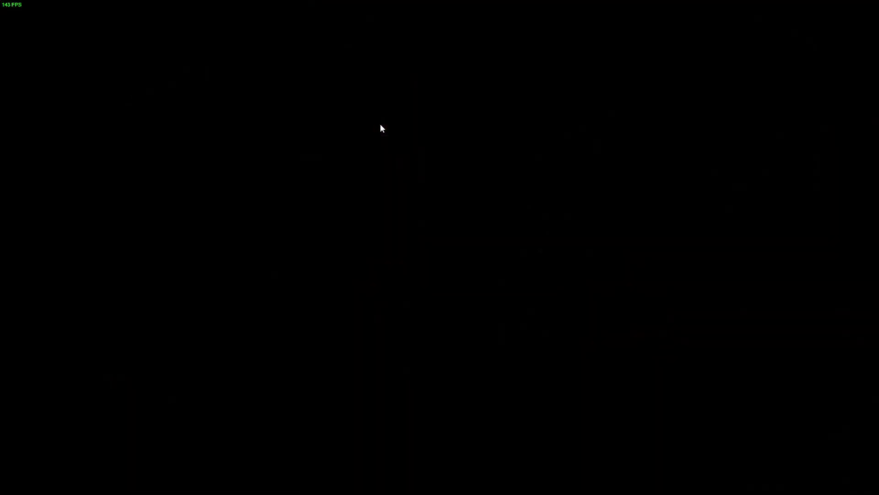
pyautogui.press('Escape')
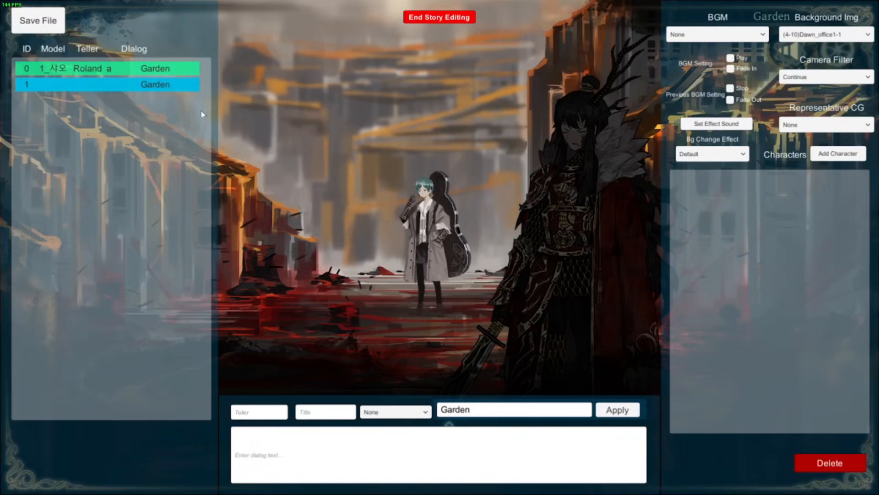
# Set both the representative CG and the background image of the first dialog to (4-1)prol.
pyautogui.click(148, 70)
pyautogui.click(819, 40)
pyautogui.click(812, 131)
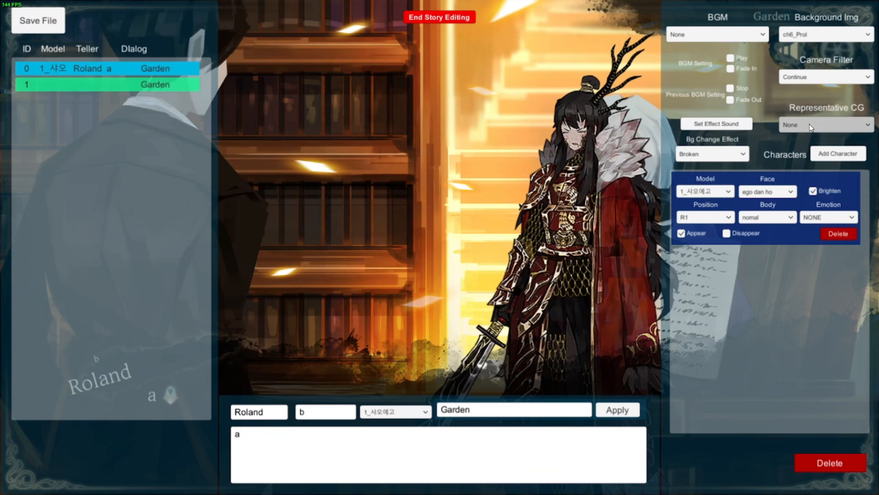
pyautogui.click(810, 127)
pyautogui.click(800, 148)
pyautogui.click(805, 40)
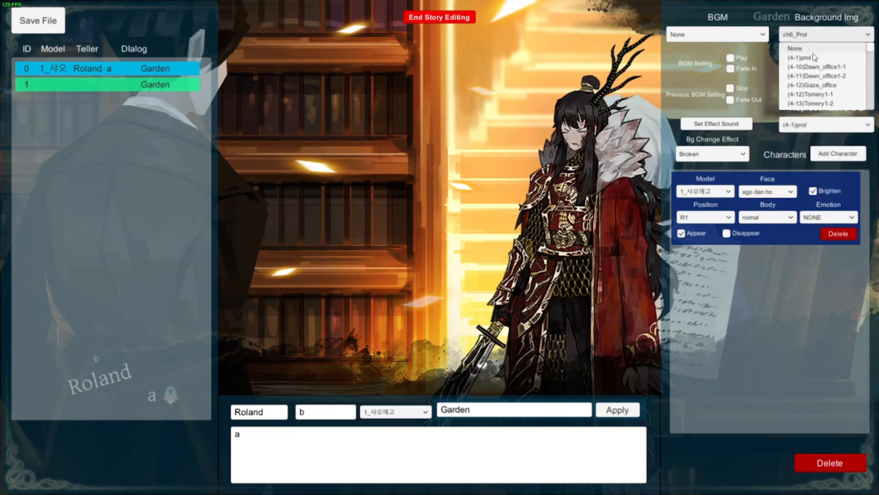
pyautogui.click(807, 54)
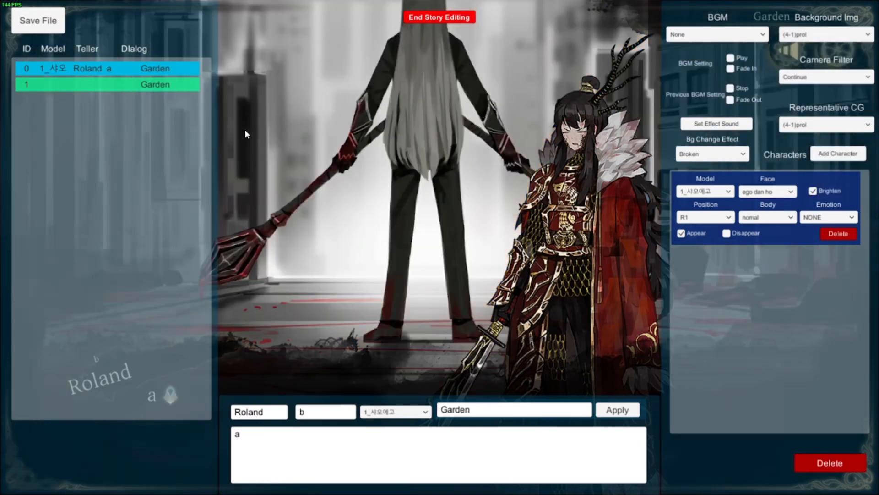
# Check the second dialog, return to the first one and save the story file.
pyautogui.click(61, 87)
pyautogui.click(51, 73)
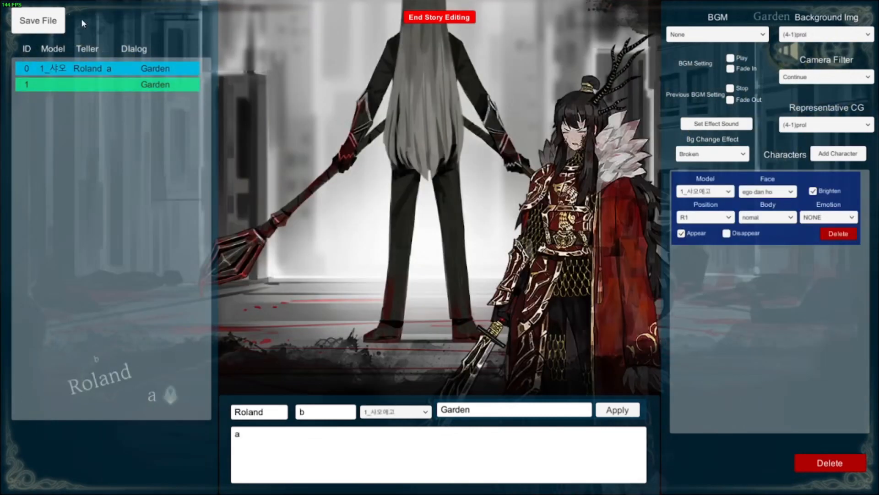
pyautogui.click(52, 22)
pyautogui.press('capslock')
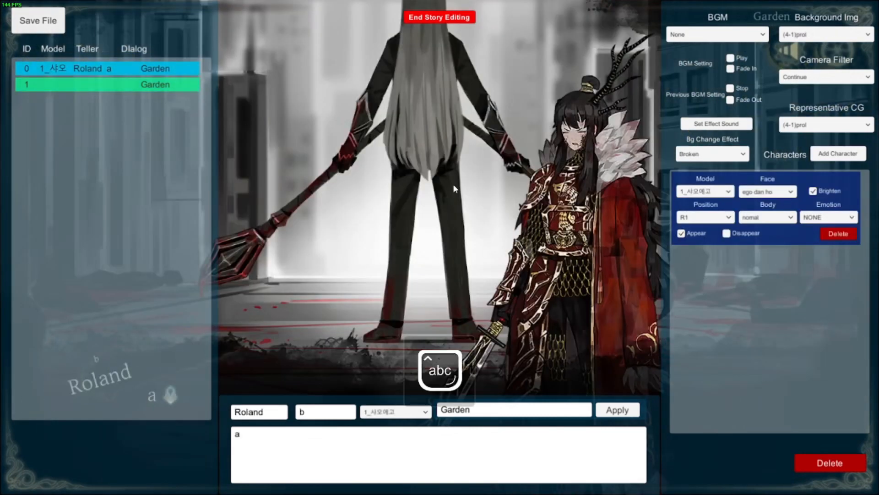
pyautogui.click(50, 25)
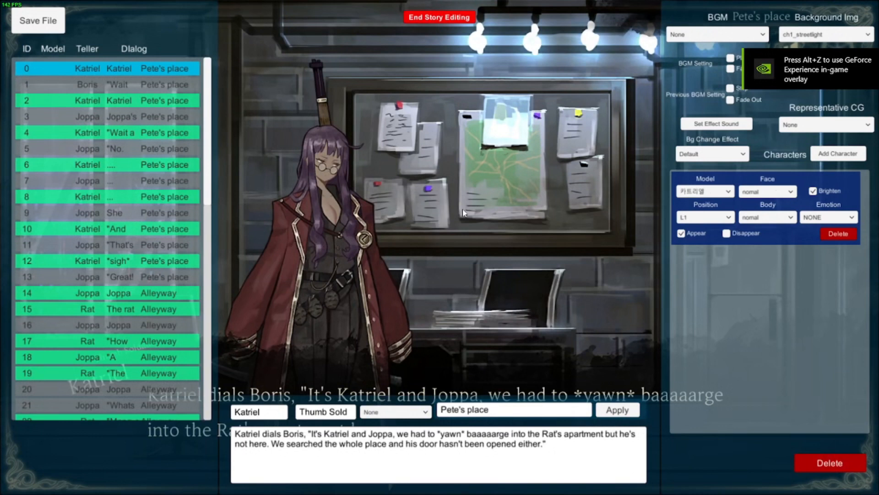
# Add a second character to Katriel's opening dialog and view the custom images in Chap 2 Joppa's StoryStanding resource folder.
pyautogui.click(838, 154)
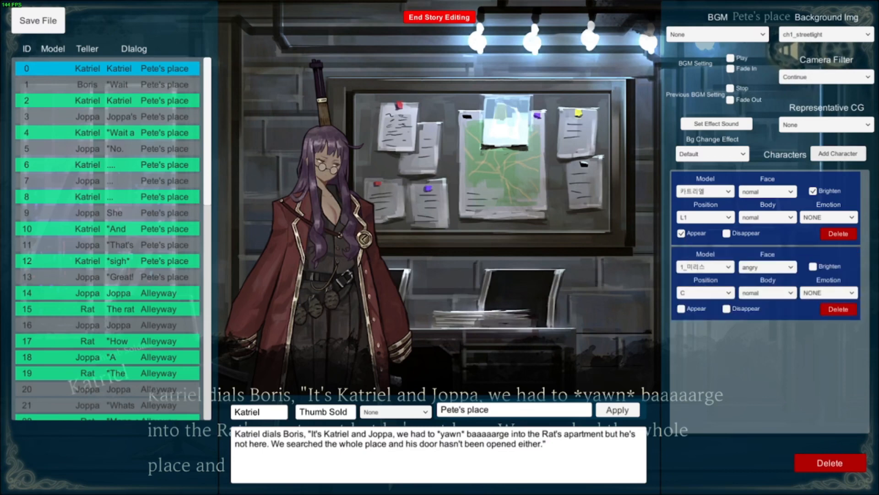
pyautogui.hotkey('alt', 'Tab')
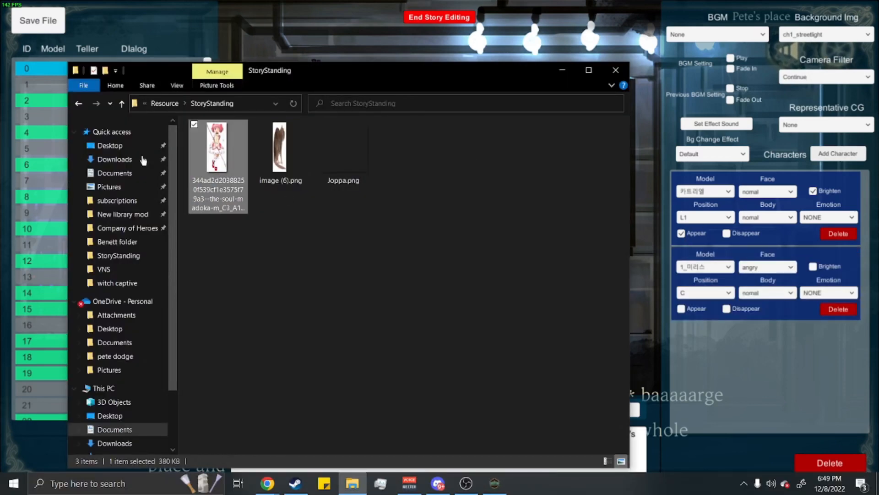
pyautogui.click(162, 104)
pyautogui.click(176, 108)
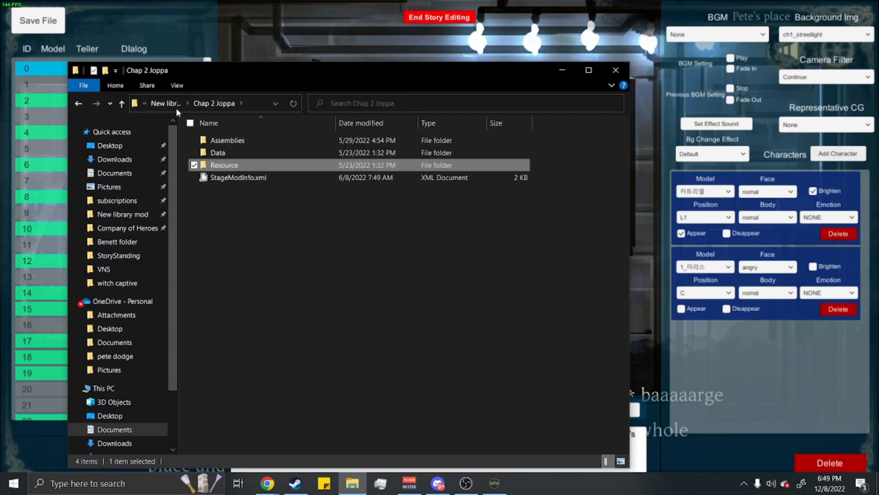
pyautogui.click(176, 108)
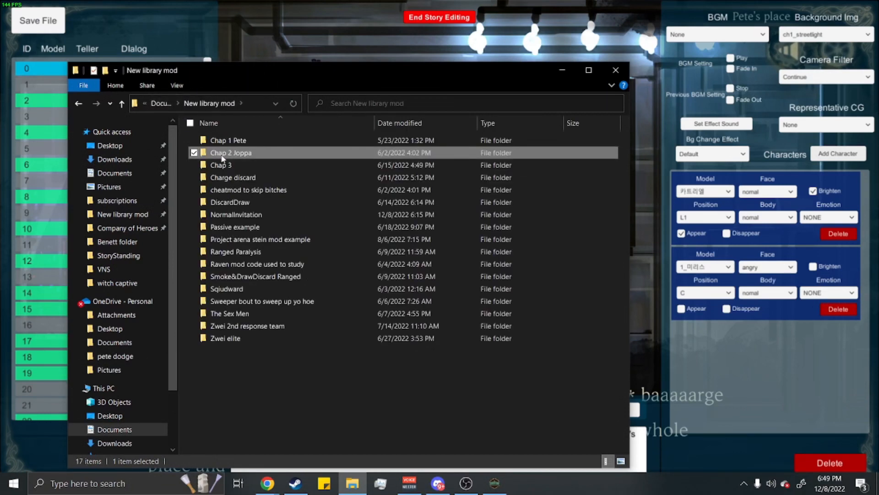
pyautogui.doubleClick(221, 154)
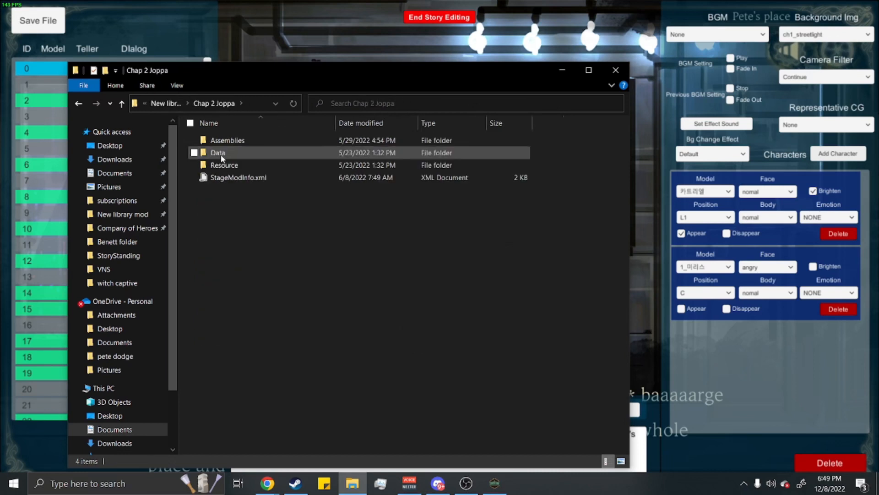
pyautogui.doubleClick(223, 165)
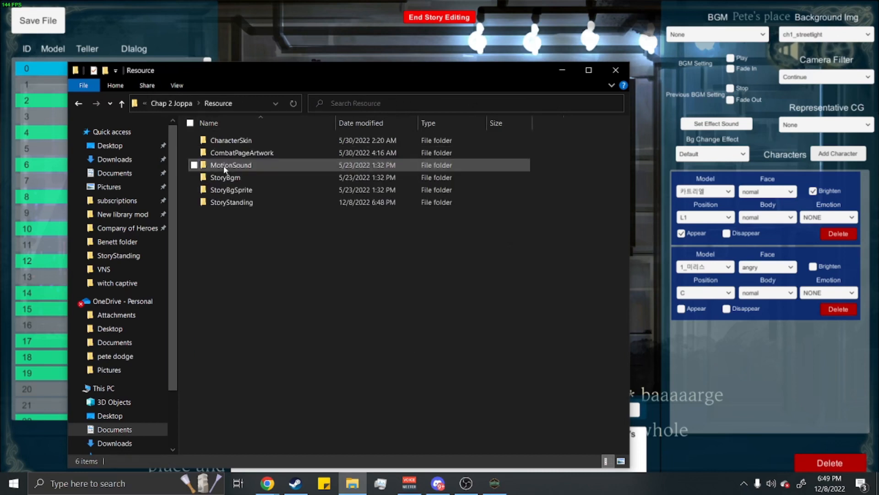
pyautogui.doubleClick(244, 204)
pyautogui.moveTo(265, 292)
pyautogui.mouseDown()
pyautogui.moveTo(203, 201)
pyautogui.moveTo(267, 296)
pyautogui.mouseUp()
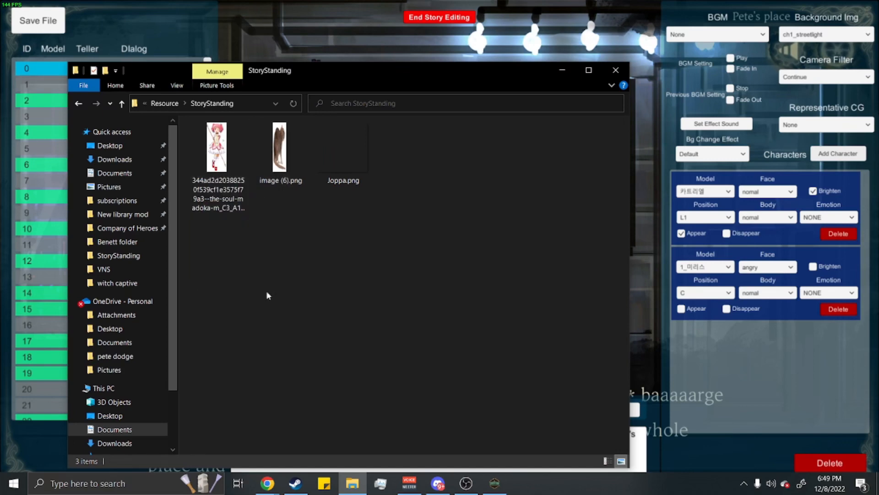
pyautogui.click(615, 70)
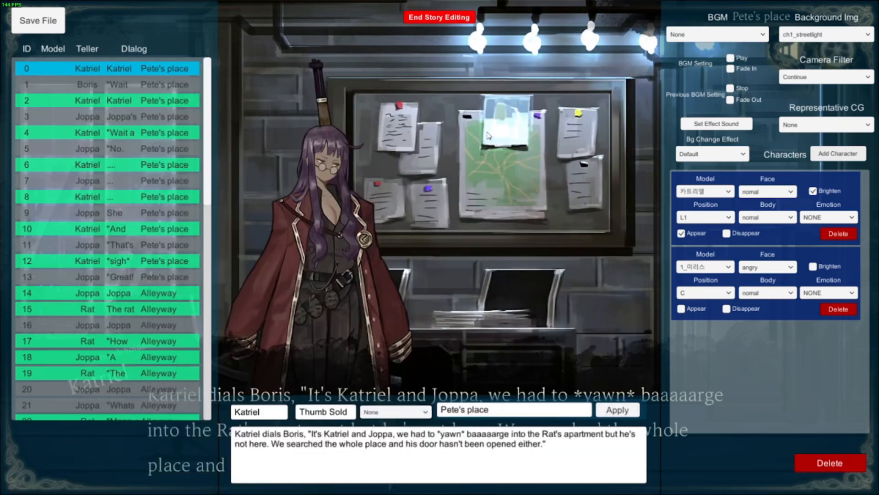
# Set the new character's model to the custom 344ad2d203882 image and its position to R1.
pyautogui.click(705, 267)
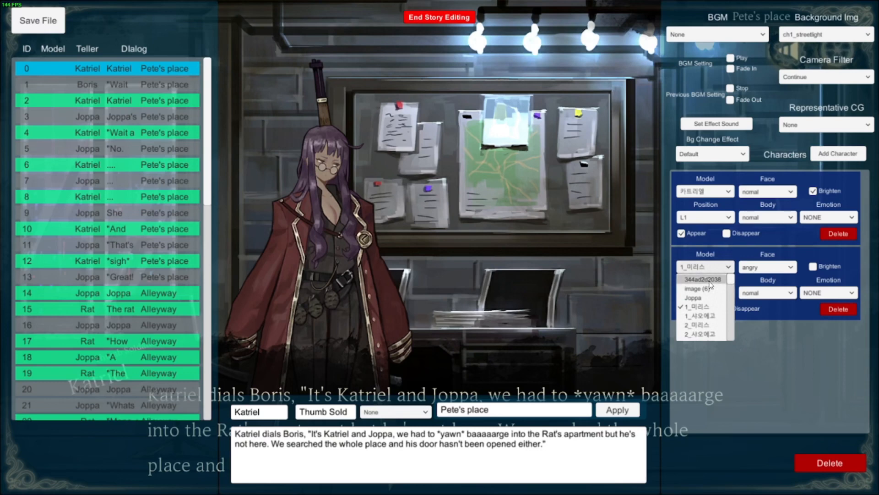
pyautogui.click(709, 280)
pyautogui.click(701, 296)
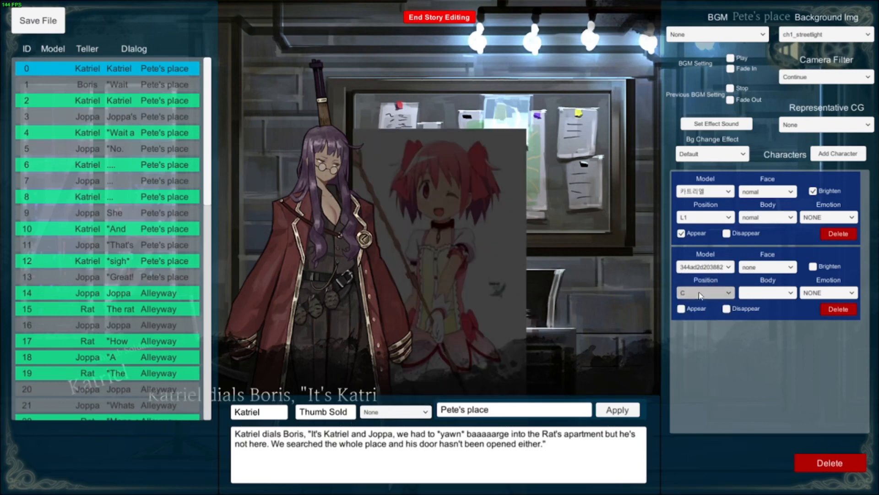
pyautogui.click(700, 351)
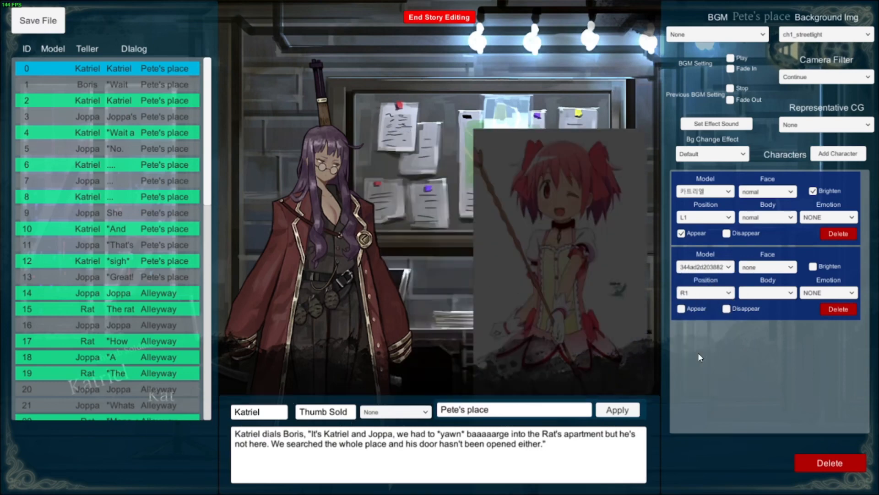
# Try the custom character at positions L3 and R2, return it to R1 and preview the scene without the editor.
pyautogui.click(711, 294)
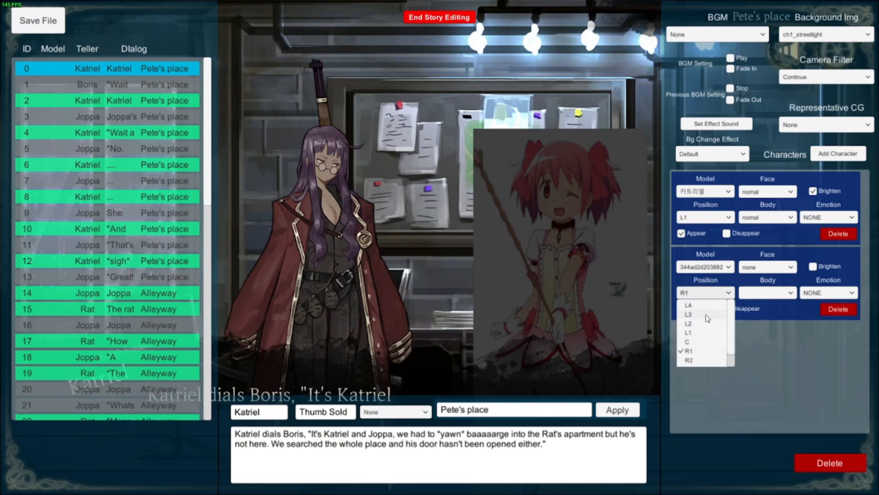
pyautogui.click(705, 314)
pyautogui.click(713, 290)
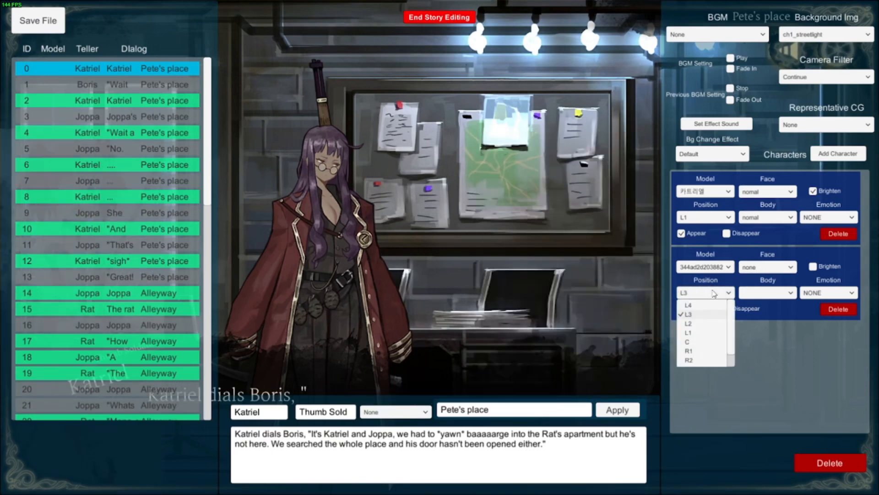
pyautogui.click(700, 361)
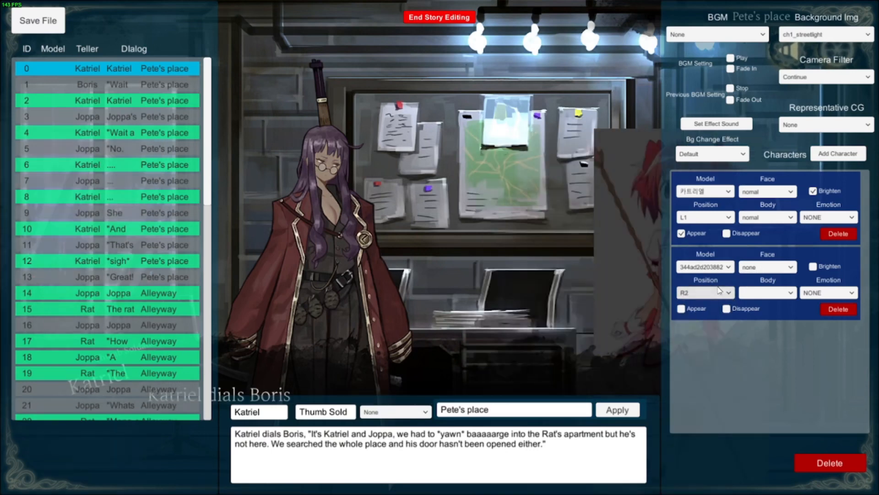
pyautogui.click(705, 292)
pyautogui.click(700, 352)
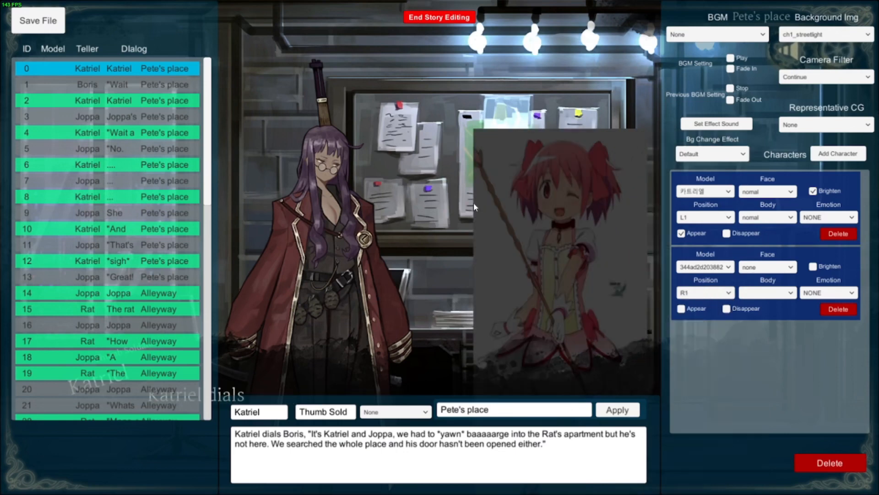
pyautogui.press('Escape')
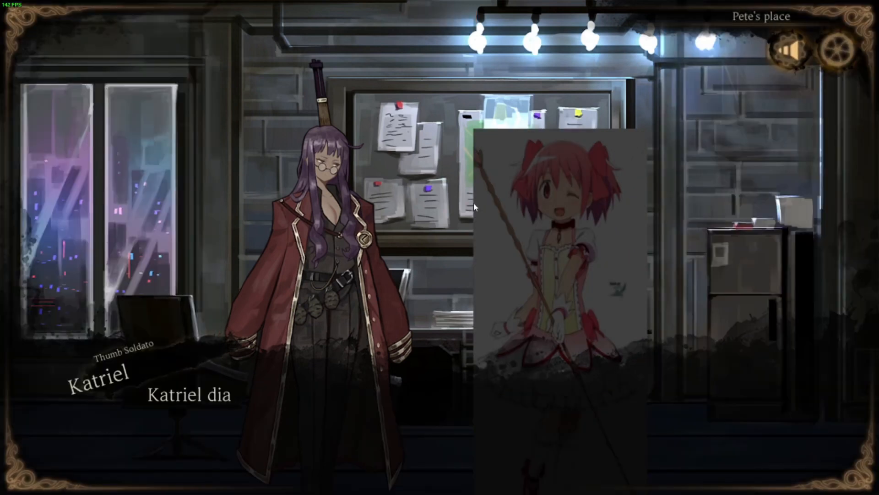
pyautogui.press('Escape')
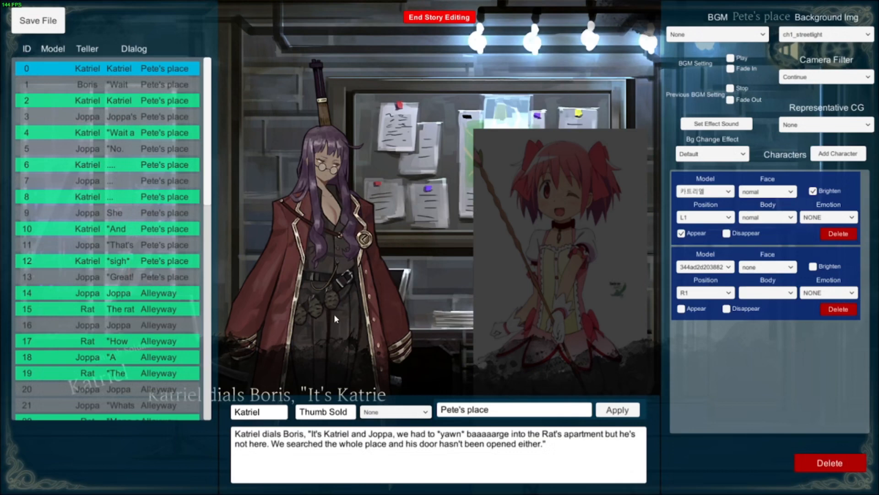
# Go to Chap 2 Joppa's StoryStanding resource folder and open the Madoka image in Photos.
pyautogui.press('super')
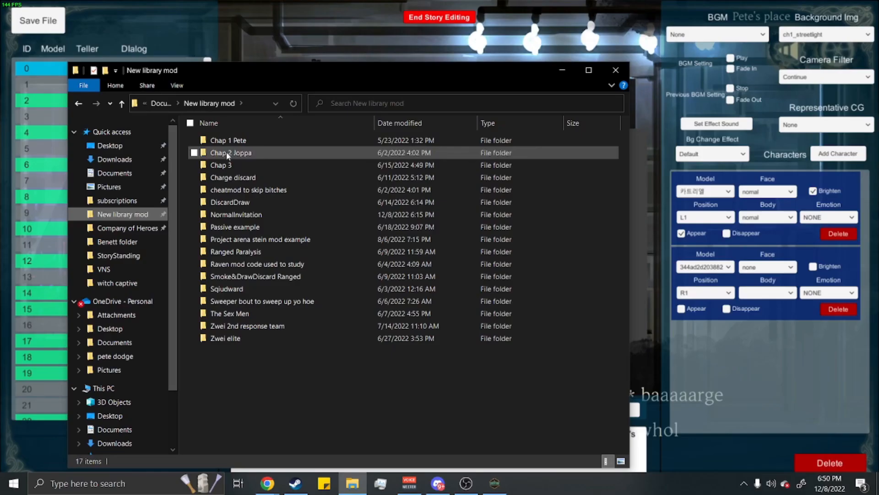
pyautogui.doubleClick(224, 152)
pyautogui.doubleClick(235, 168)
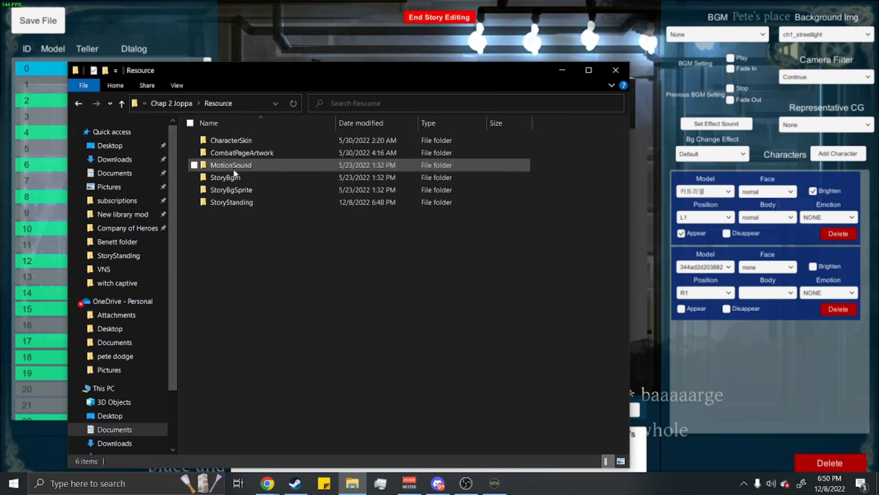
pyautogui.click(227, 203)
pyautogui.click(227, 203)
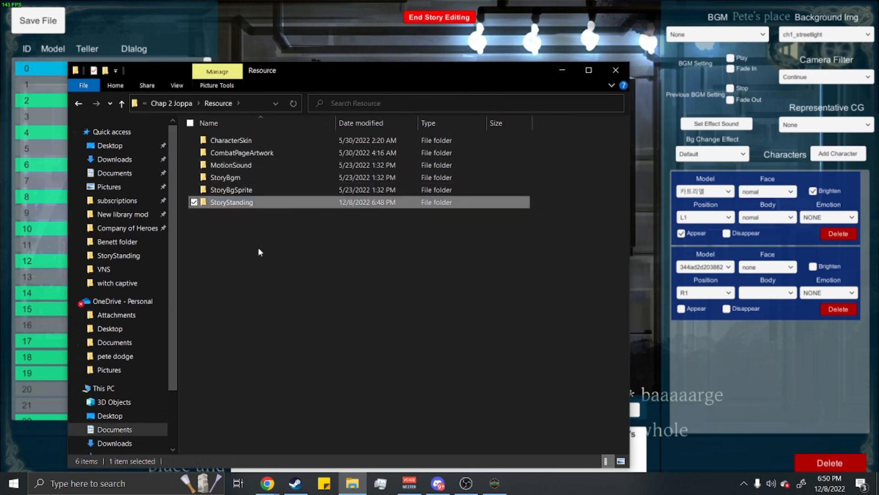
pyautogui.doubleClick(271, 203)
pyautogui.doubleClick(230, 169)
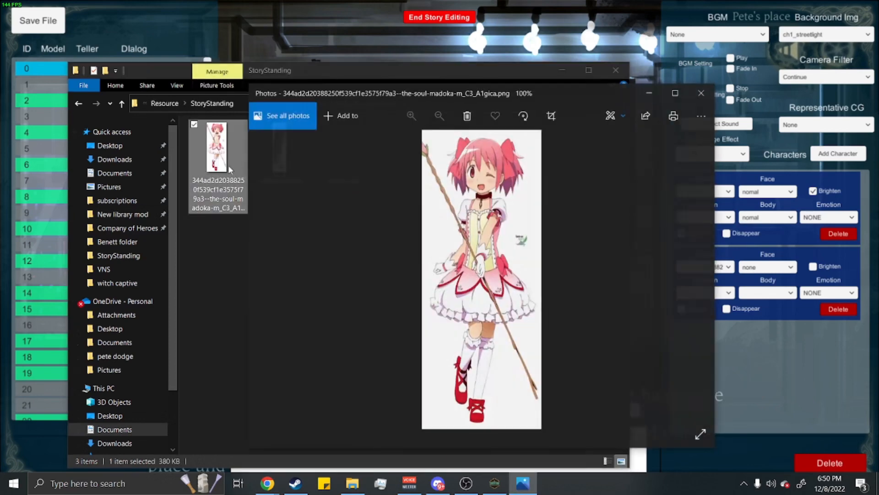
# Try resizing the Madoka image with custom dimensions, cancel saving the copy and close the image.
pyautogui.click(701, 117)
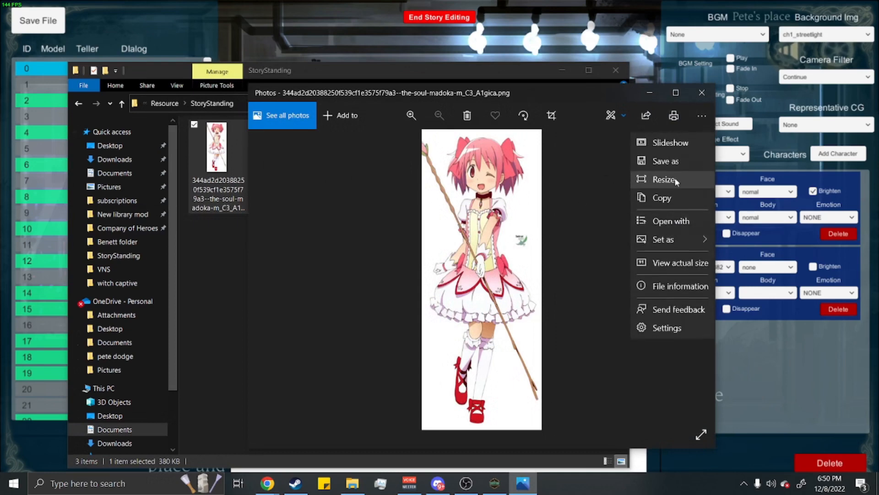
pyautogui.click(678, 177)
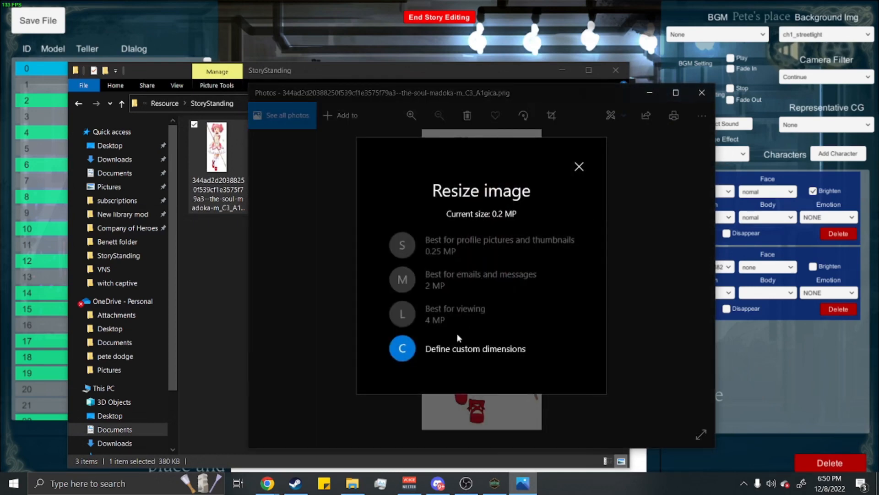
pyautogui.click(453, 344)
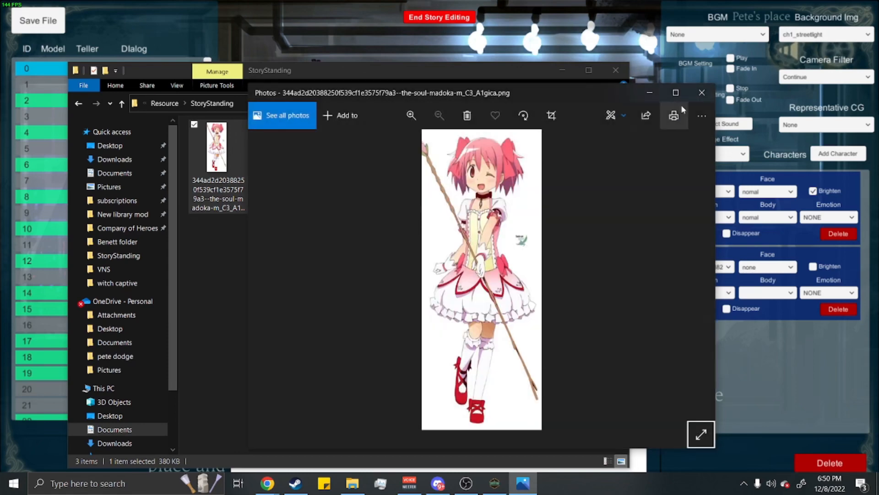
pyautogui.click(759, 373)
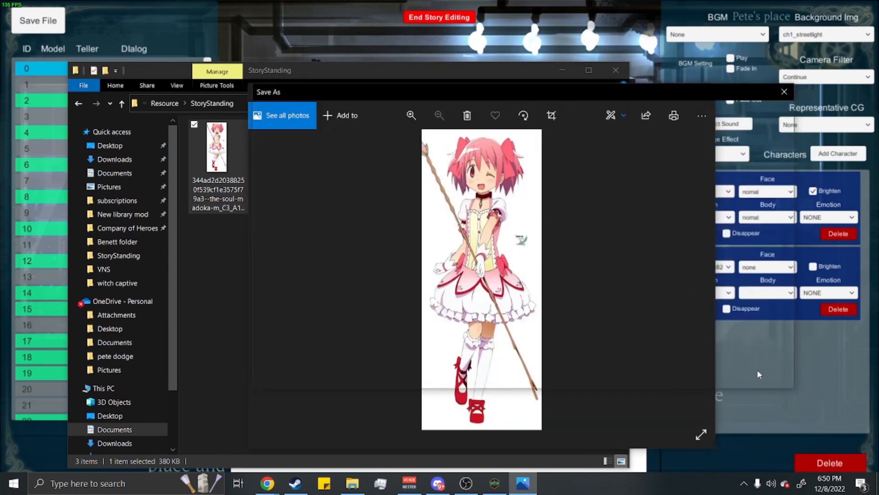
pyautogui.click(722, 111)
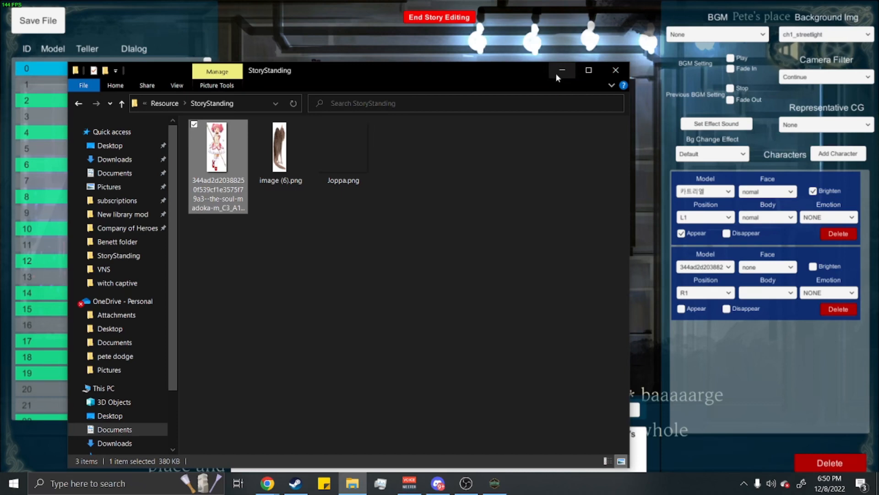
# Close the StoryStanding folder window and bring up the story editor over the Pete's place scene.
pyautogui.click(616, 69)
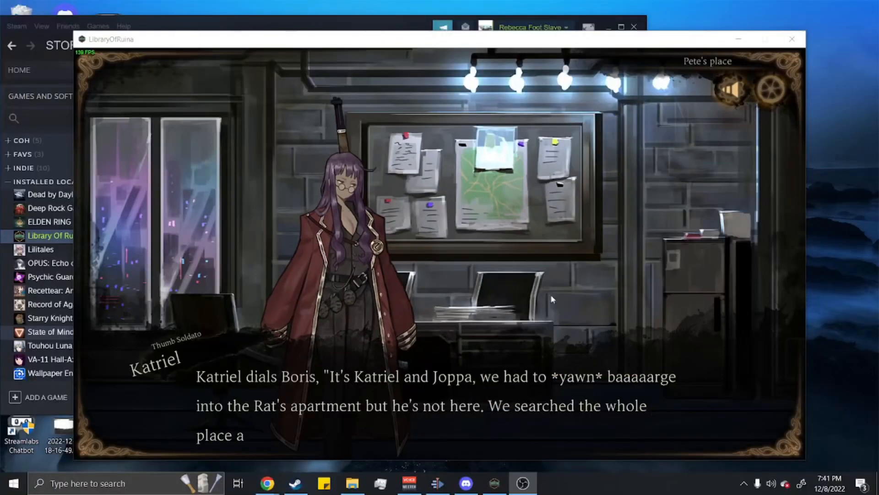
pyautogui.click(522, 278)
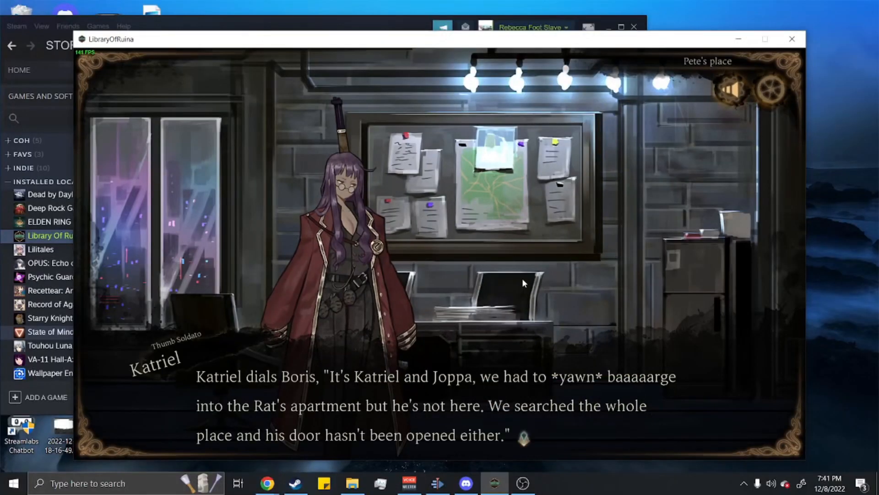
pyautogui.press('F1')
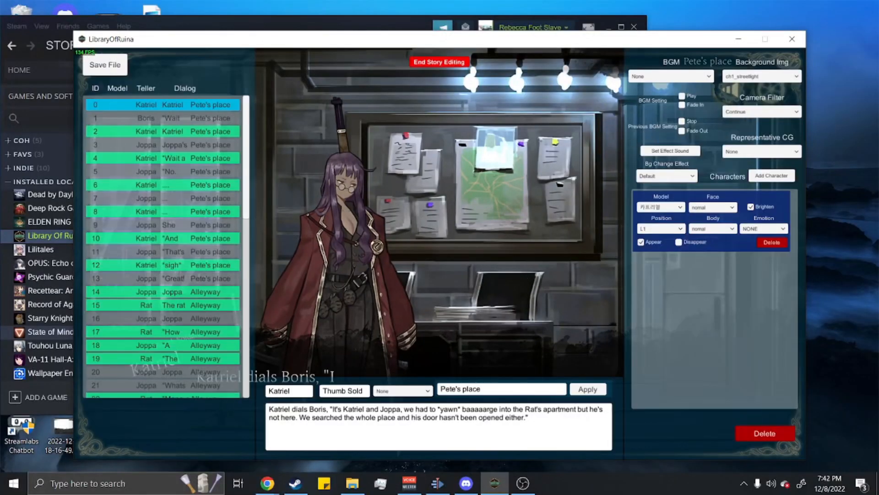
# Switch to Audacity, check the available audio export formats such as WAV, and close the program.
pyautogui.hotkey('alt', 'Tab')
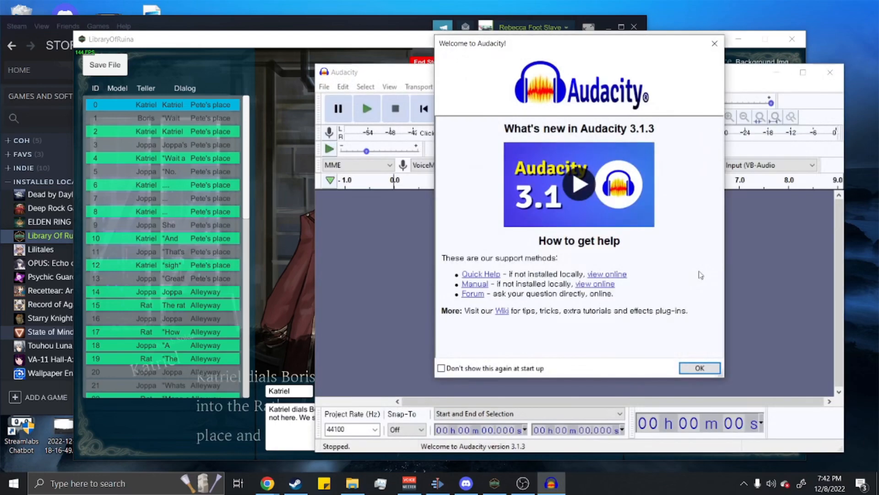
pyautogui.click(700, 368)
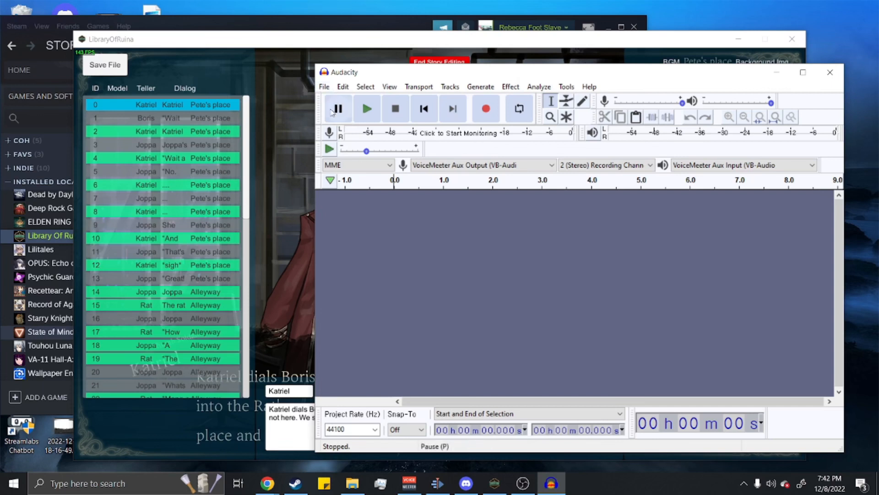
pyautogui.click(324, 87)
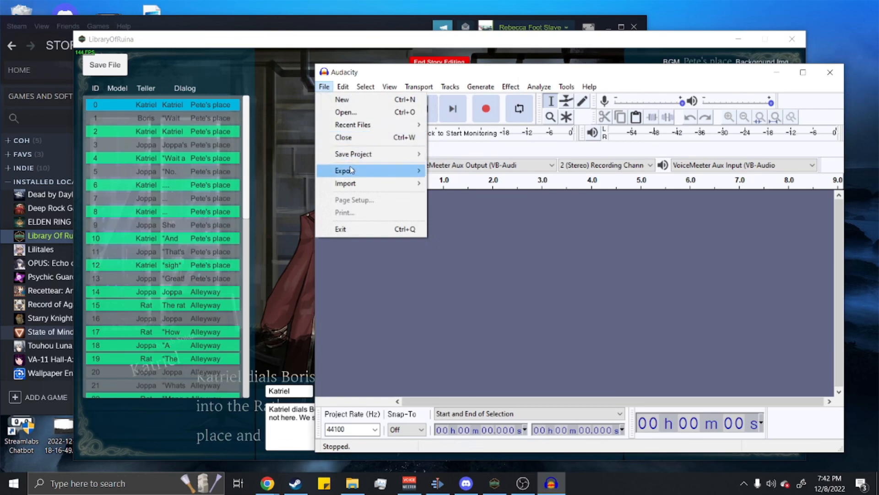
pyautogui.moveTo(352, 171)
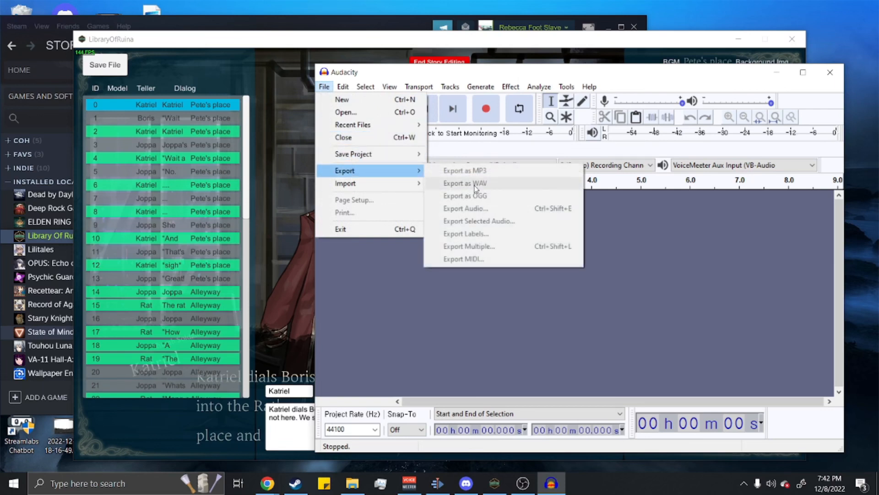
pyautogui.click(595, 323)
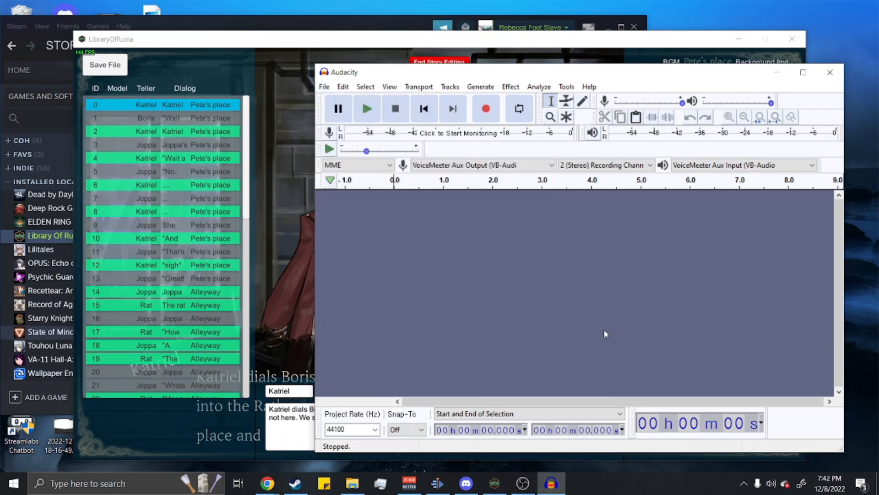
pyautogui.click(830, 72)
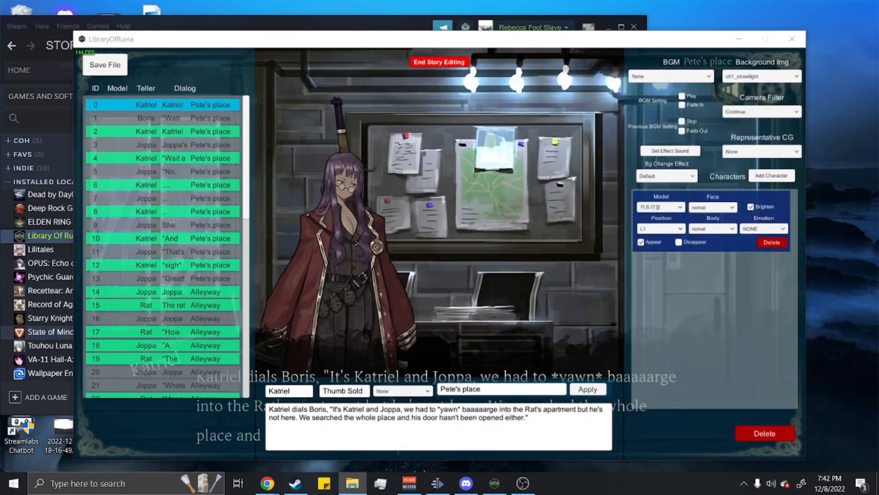
# Open the StoryBgm folder in Chap 2 Joppa's Resource folder and select pgren_hey_asshole.wav.
pyautogui.moveTo(878, 66); pyautogui.dragTo(425, 56)
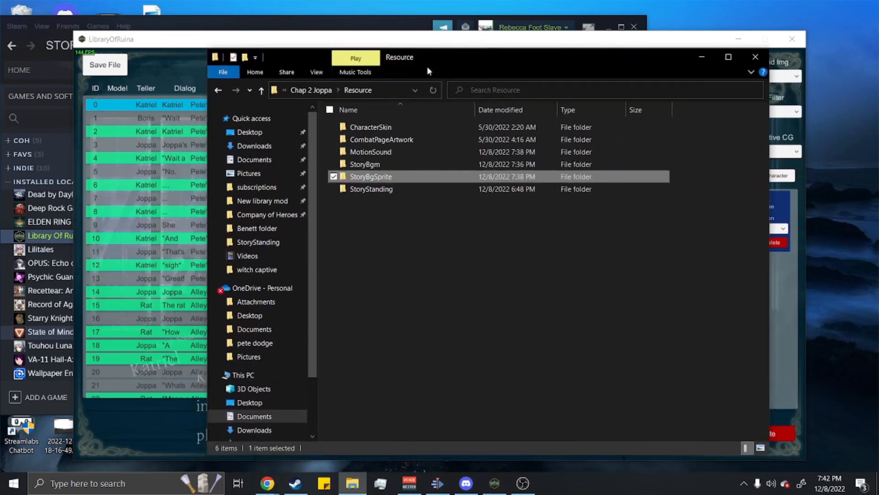
pyautogui.click(330, 91)
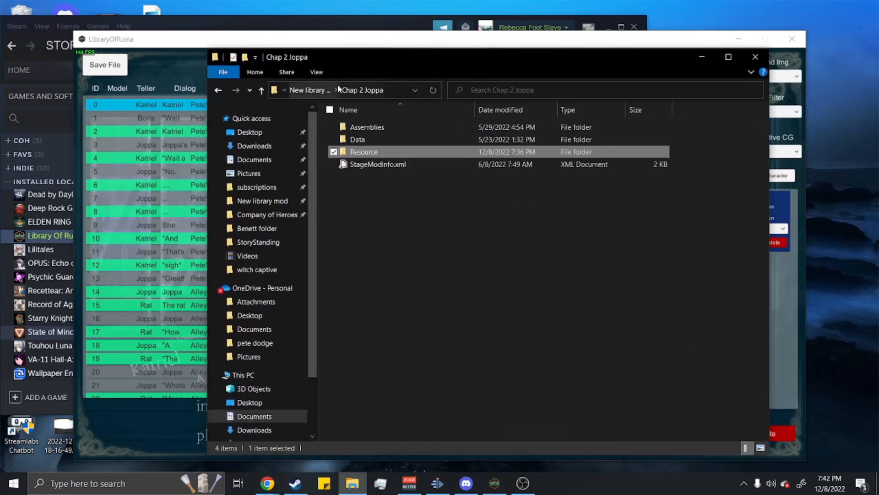
pyautogui.doubleClick(384, 156)
pyautogui.click(382, 164)
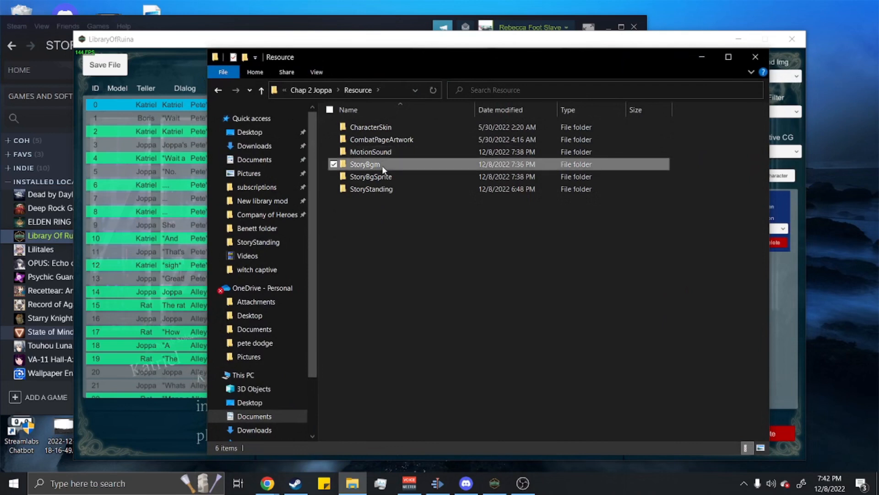
pyautogui.doubleClick(382, 166)
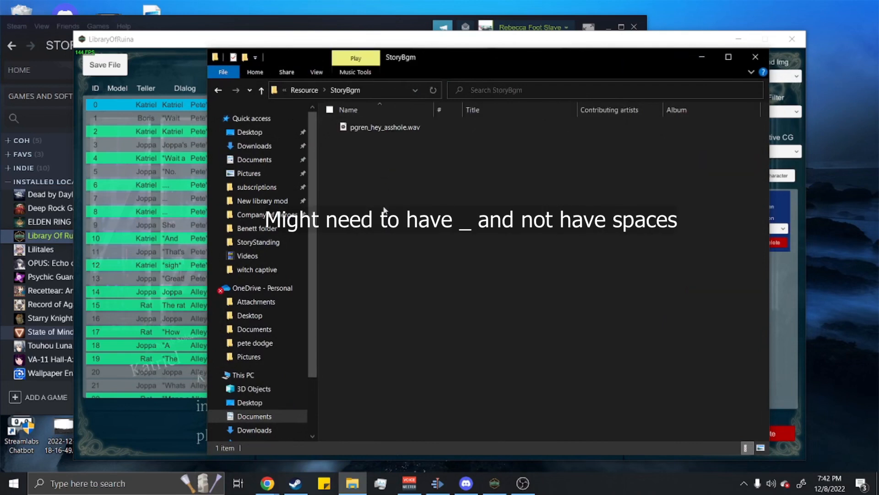
pyautogui.click(373, 131)
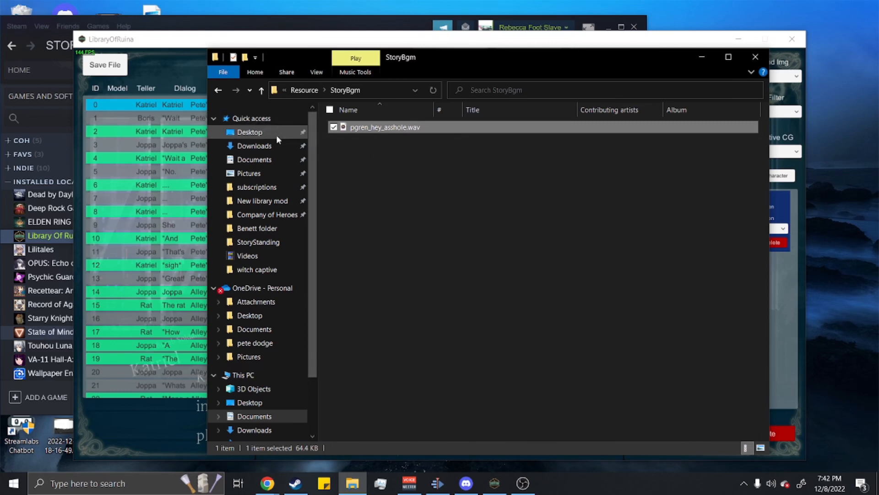
# Look through the StoryStanding and StoryBgSprite resource folders and return to the Resource folder.
pyautogui.click(304, 91)
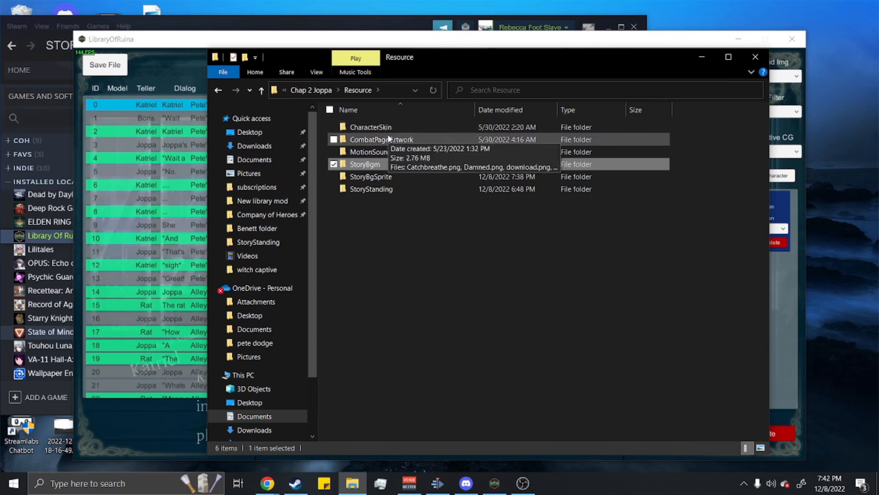
pyautogui.doubleClick(386, 189)
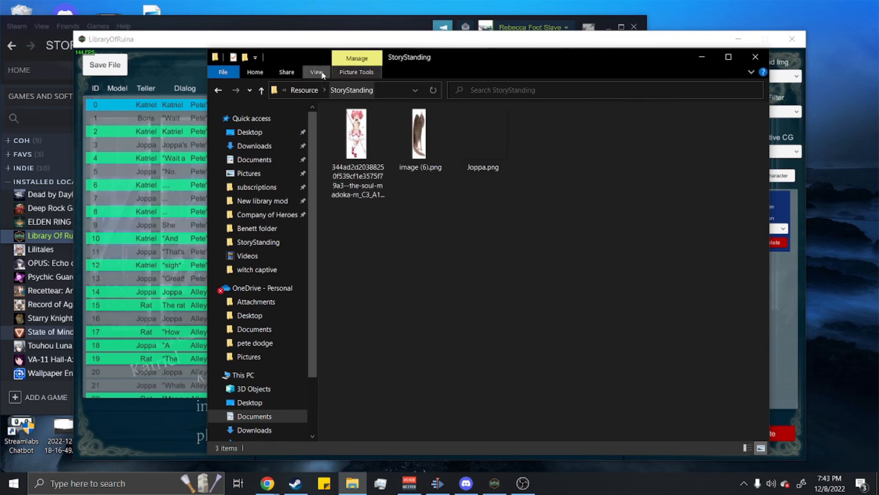
pyautogui.click(302, 90)
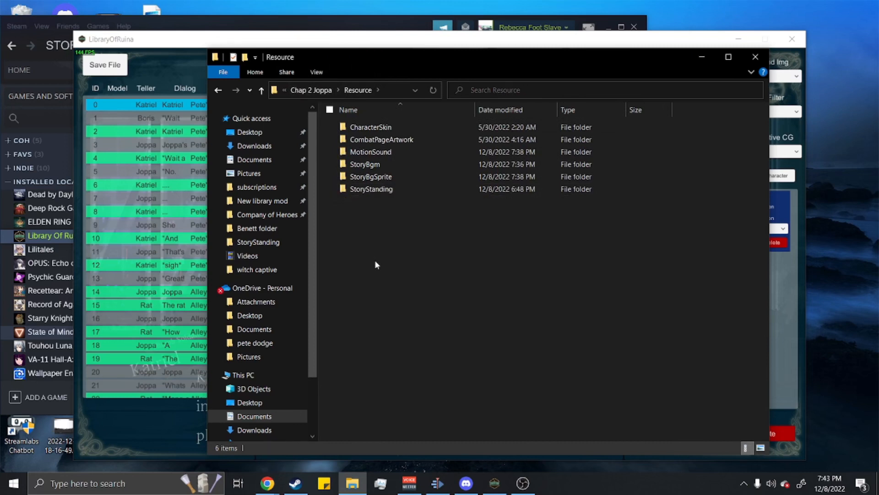
pyautogui.doubleClick(418, 177)
pyautogui.click(366, 128)
pyautogui.press('BackSpace')
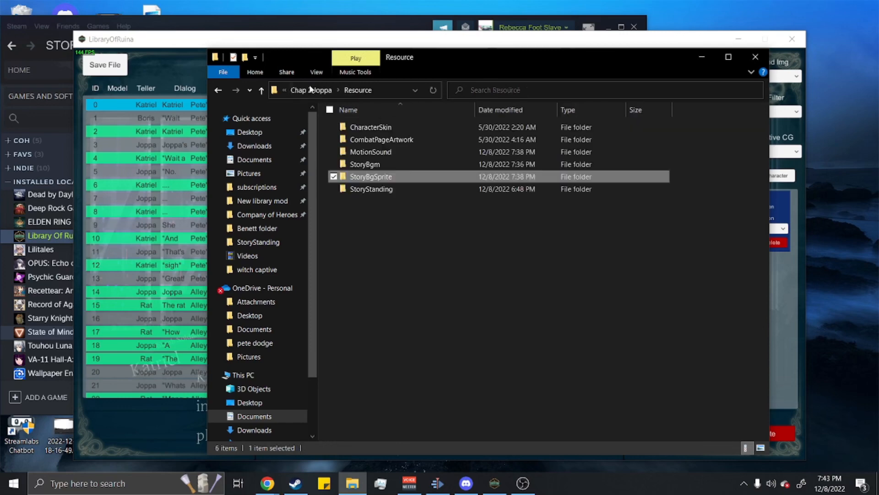
# Open the MotionSound resource folder, inspect its files and return to the story editor.
pyautogui.doubleClick(386, 153)
pyautogui.click(375, 140)
pyautogui.click(375, 128)
pyautogui.click(420, 186)
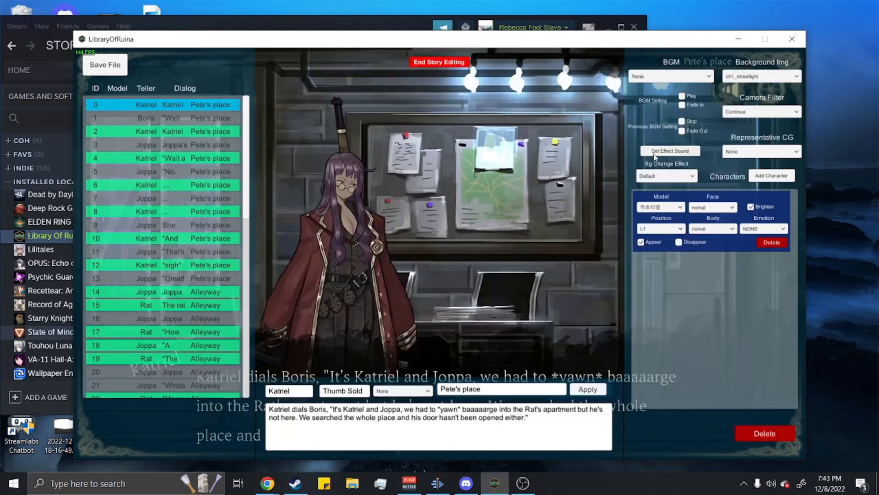
# Browse the effect sound list for dialog 0 up to its beginning and close it without applying a sound.
pyautogui.click(690, 150)
pyautogui.scroll(5, 381, 121)
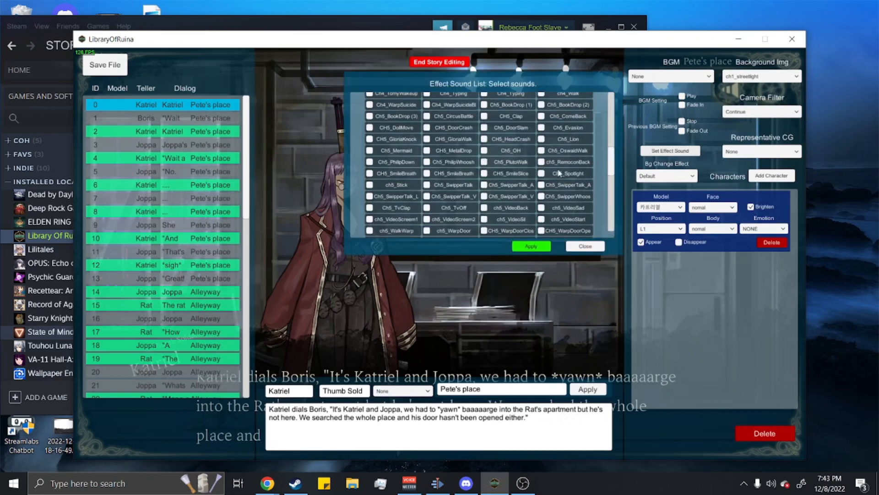
pyautogui.moveTo(615, 156); pyautogui.dragTo(616, 81)
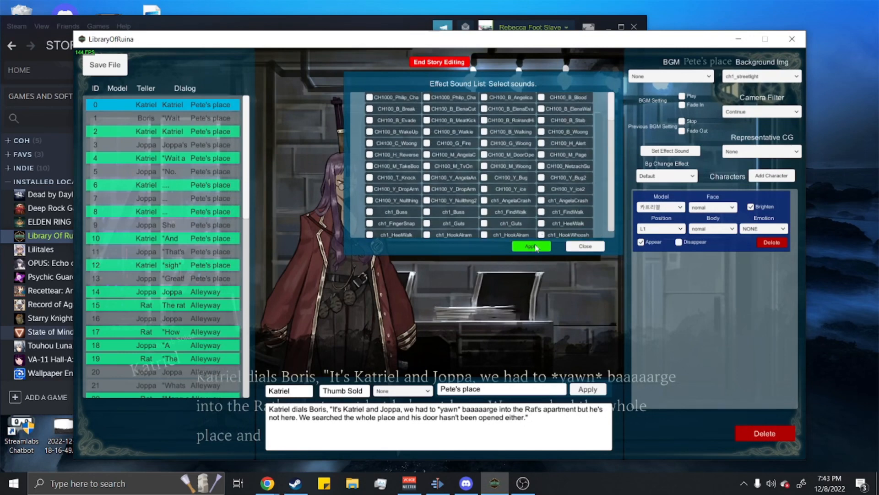
pyautogui.click(585, 247)
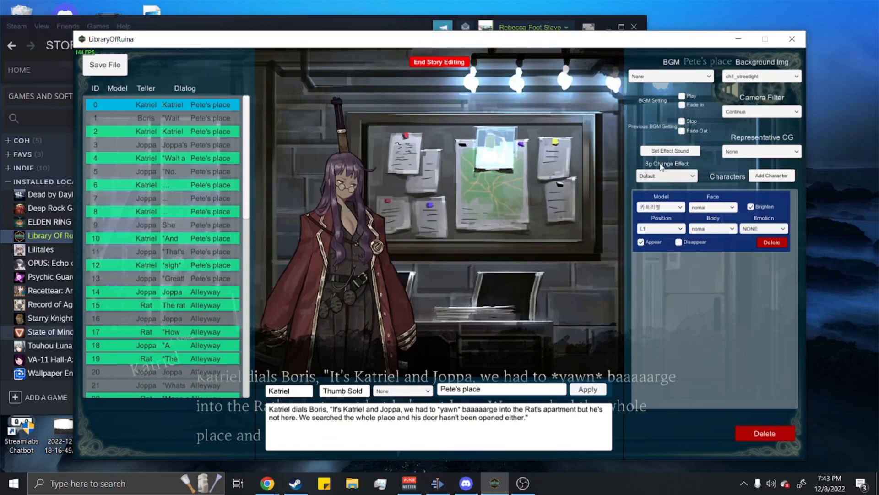
# Set dialog 0's BGM to pgren_hey_asshole.wav, try its Play setting and enable Stop for the previous BGM.
pyautogui.click(665, 79)
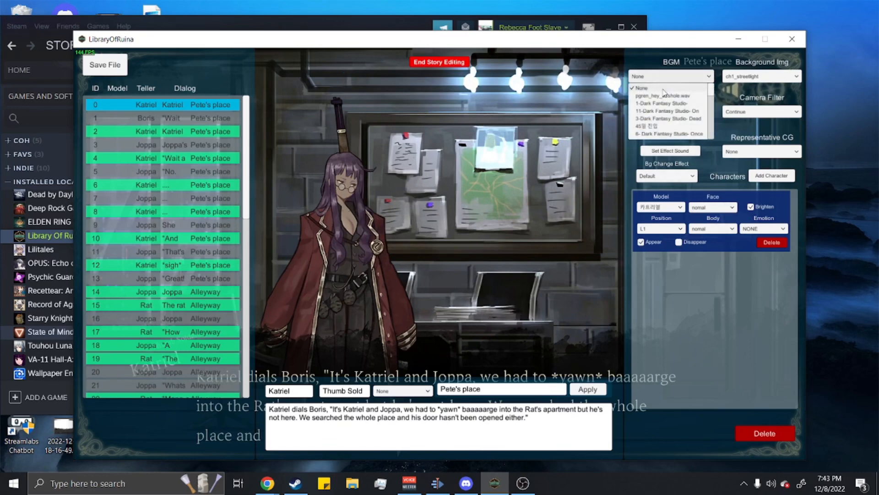
pyautogui.click(664, 96)
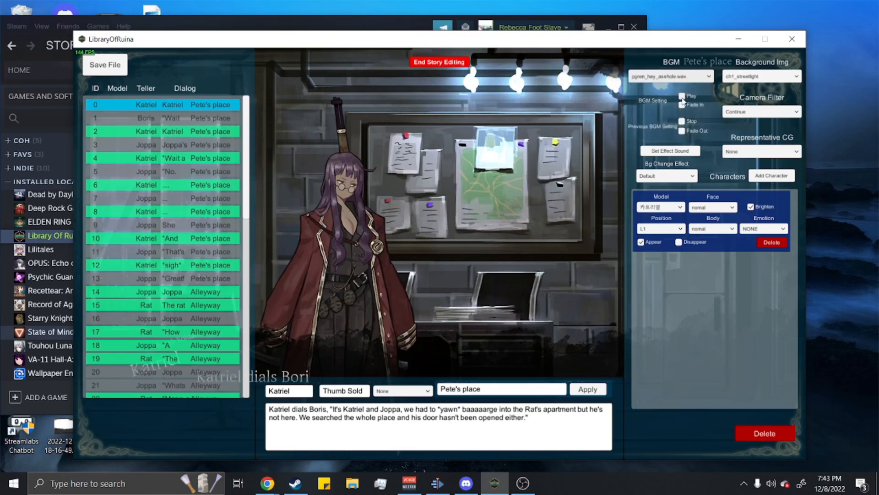
pyautogui.click(682, 98)
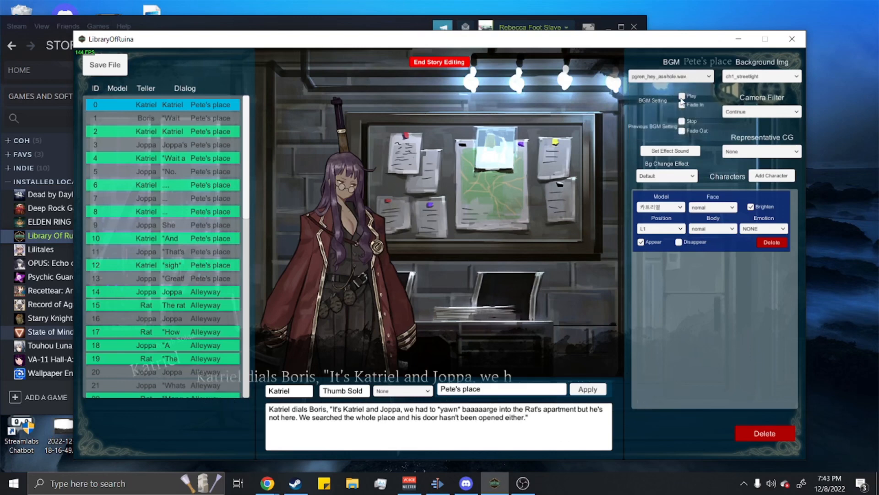
pyautogui.click(682, 97)
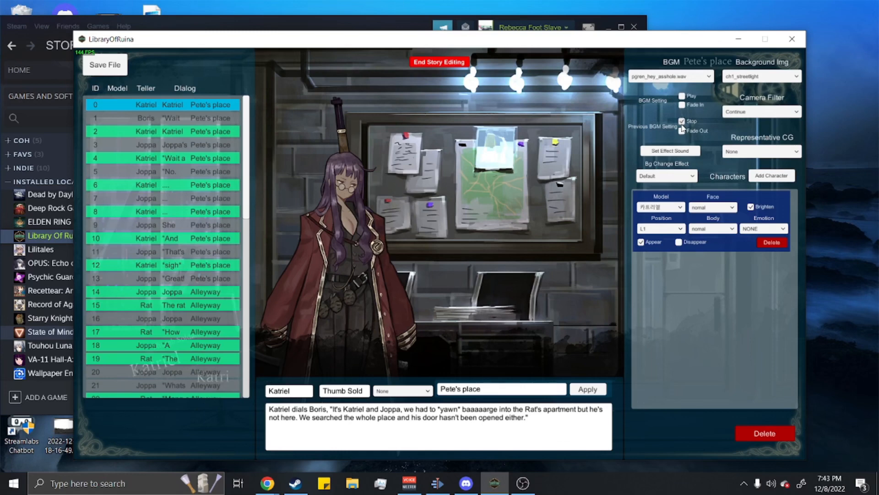